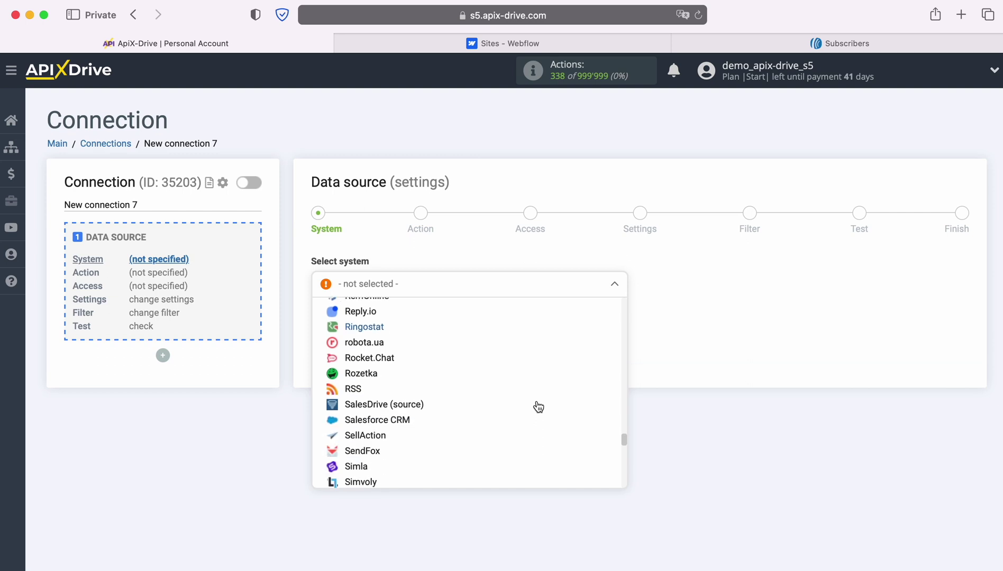
{"action": "scroll", "coordinate": [535, 405], "scroll_direction": "down", "scroll_amount": 5}
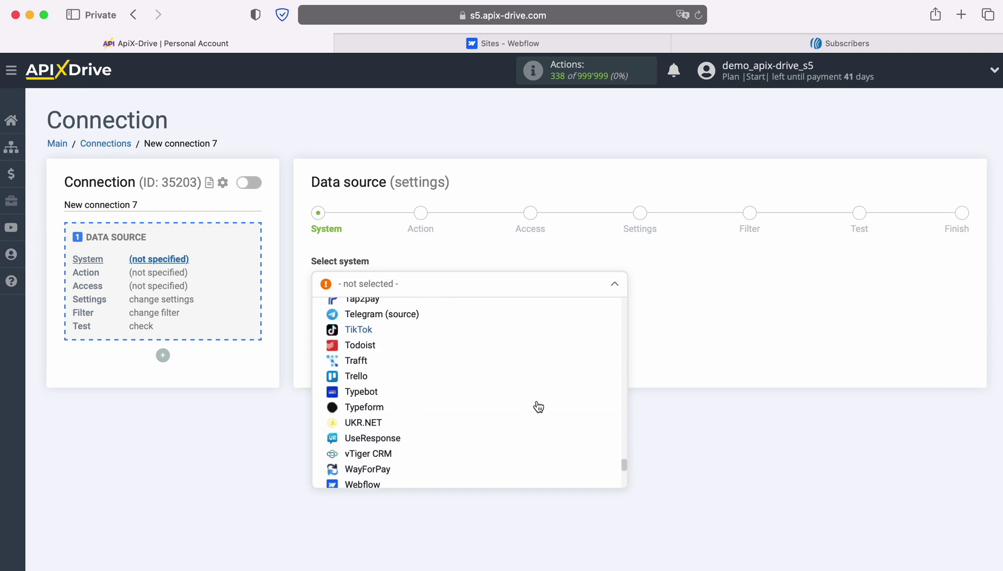
Choose Webflow as the data source with the 'Get form DATA (new)' action.
{"action": "left_click", "coordinate": [346, 413]}
{"action": "left_click", "coordinate": [395, 320]}
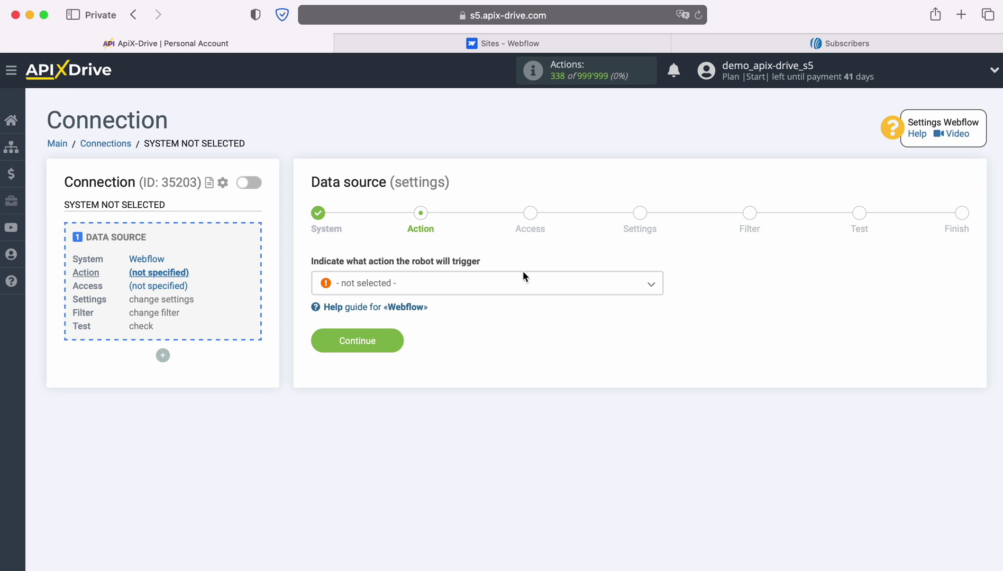
{"action": "left_click", "coordinate": [524, 282]}
{"action": "left_click", "coordinate": [413, 352]}
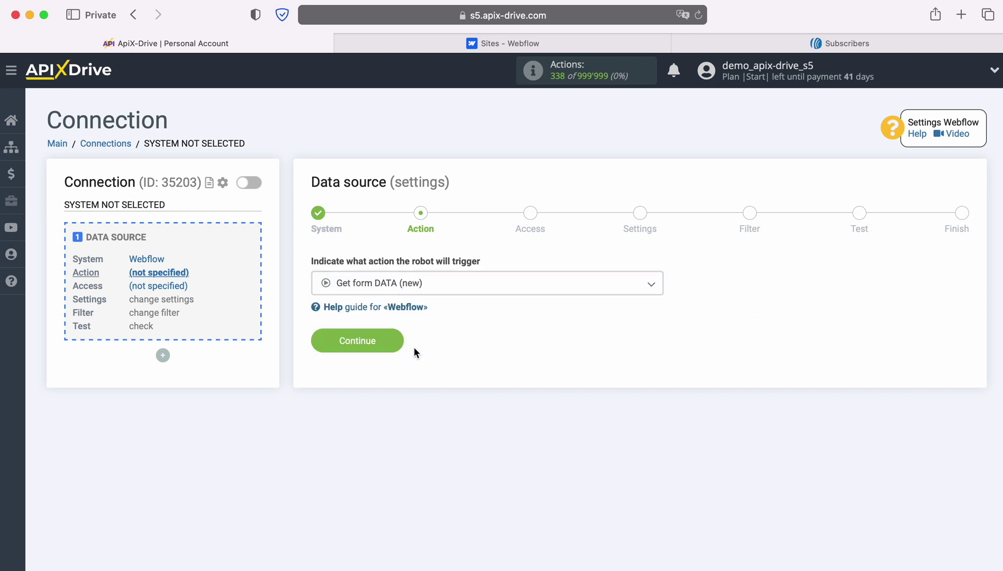
{"action": "left_click", "coordinate": [396, 340]}
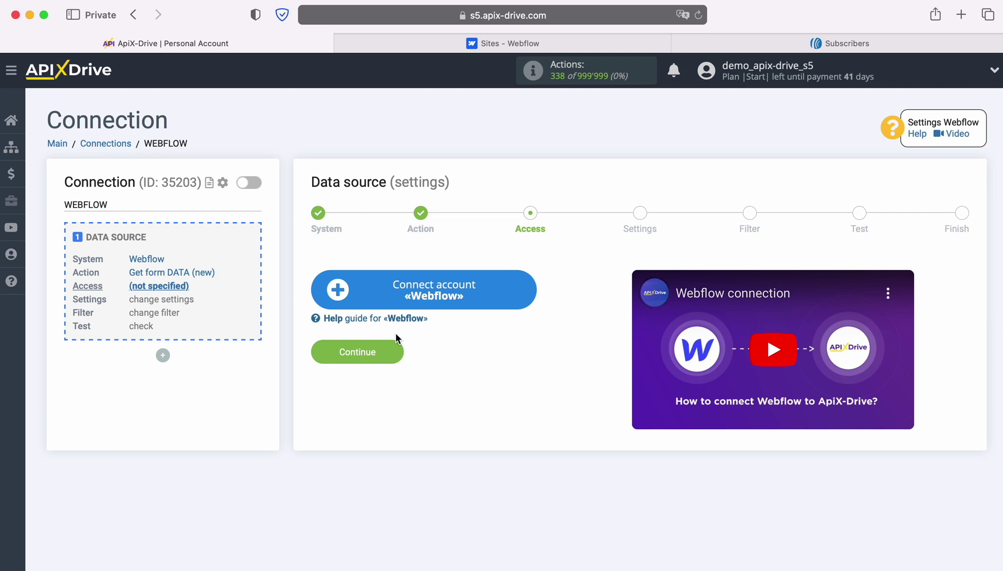
Sign into Webflow with the account e-mail and password, and authorize ApiX-Drive for the workspace.
{"action": "left_click", "coordinate": [523, 287]}
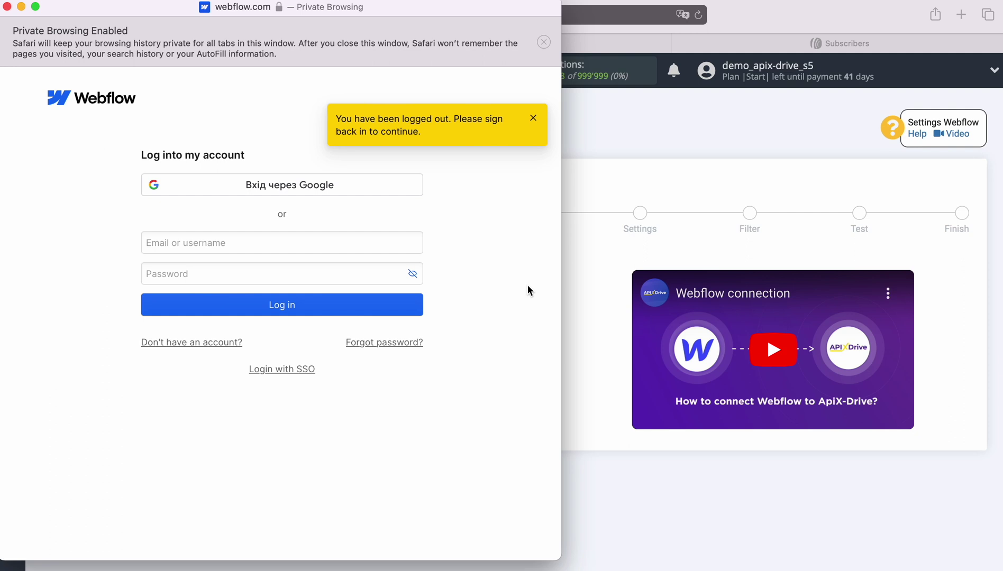
{"action": "left_click", "coordinate": [191, 243]}
{"action": "right_click", "coordinate": [194, 242]}
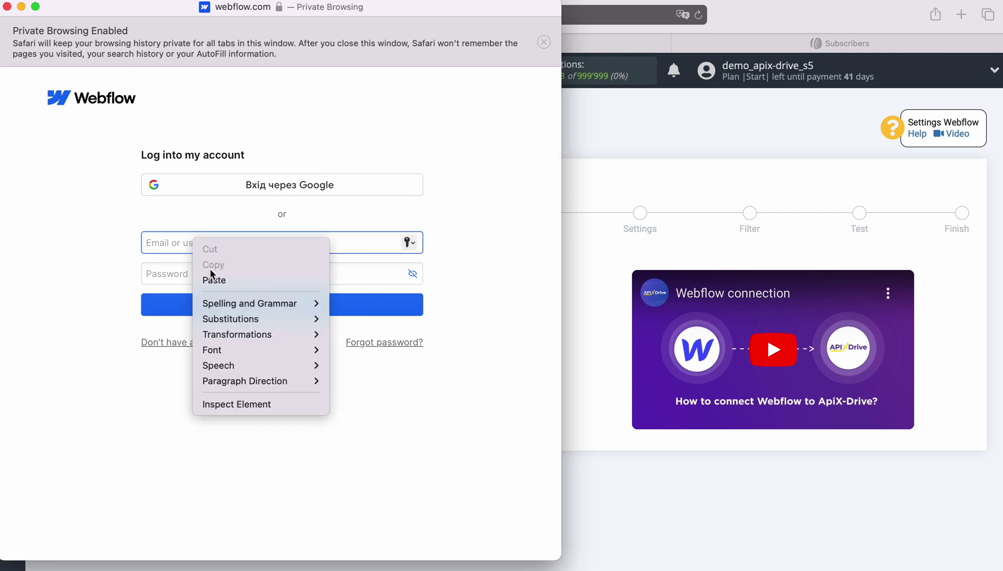
{"action": "left_click", "coordinate": [214, 279]}
{"action": "left_click", "coordinate": [214, 273]}
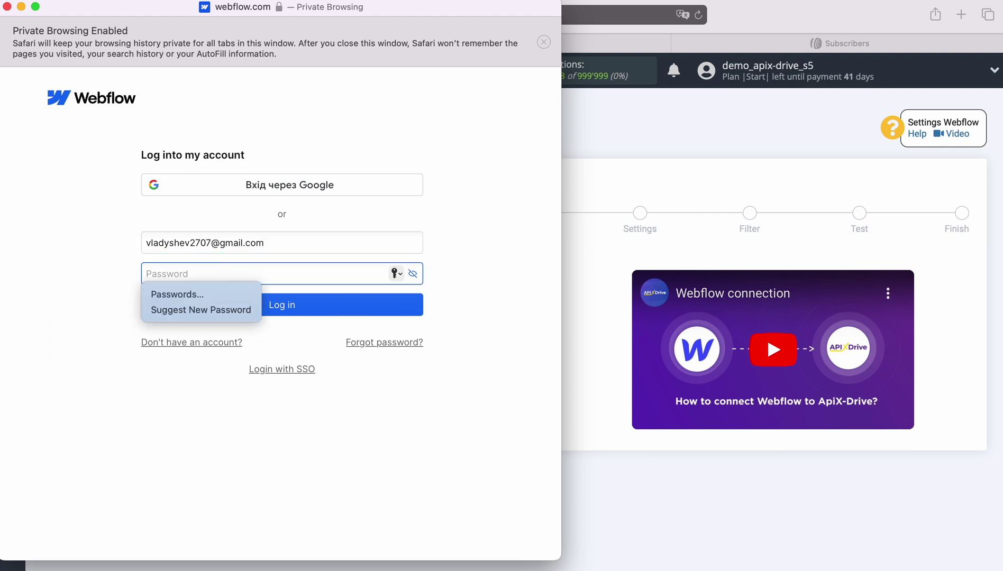
{"action": "type", "text": "•••••••••"}
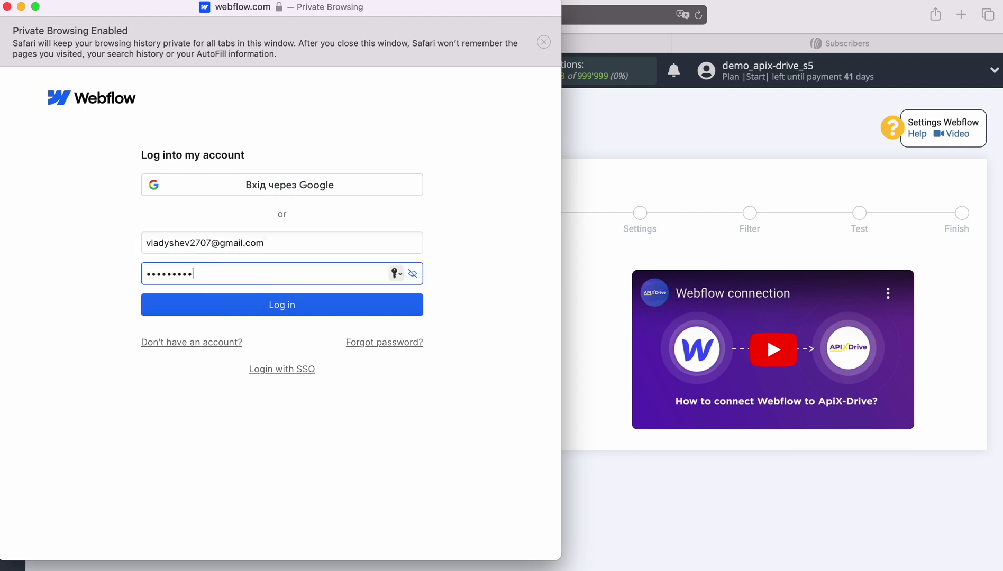
{"action": "type", "text": "•"}
{"action": "left_click", "coordinate": [272, 313]}
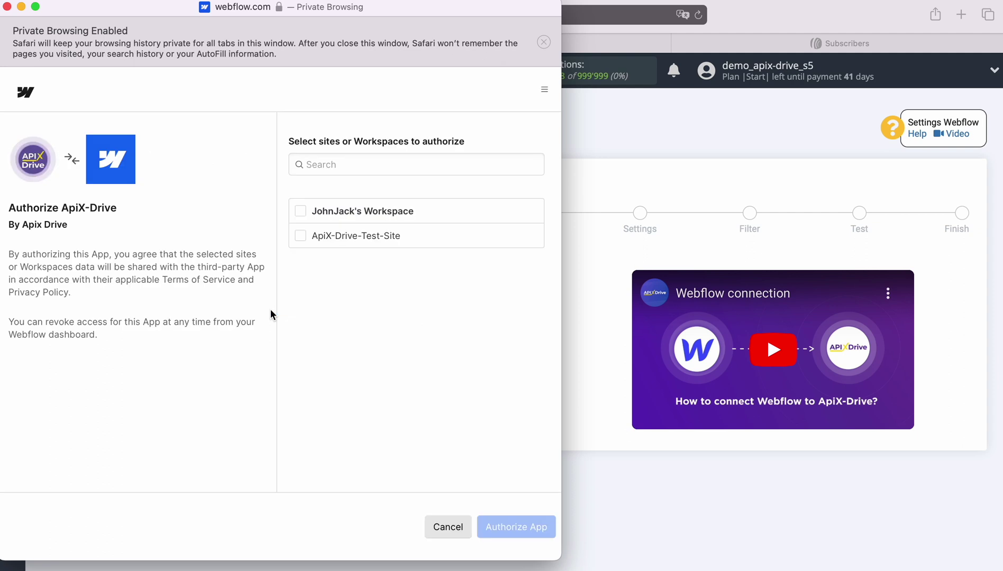
{"action": "left_click", "coordinate": [300, 211]}
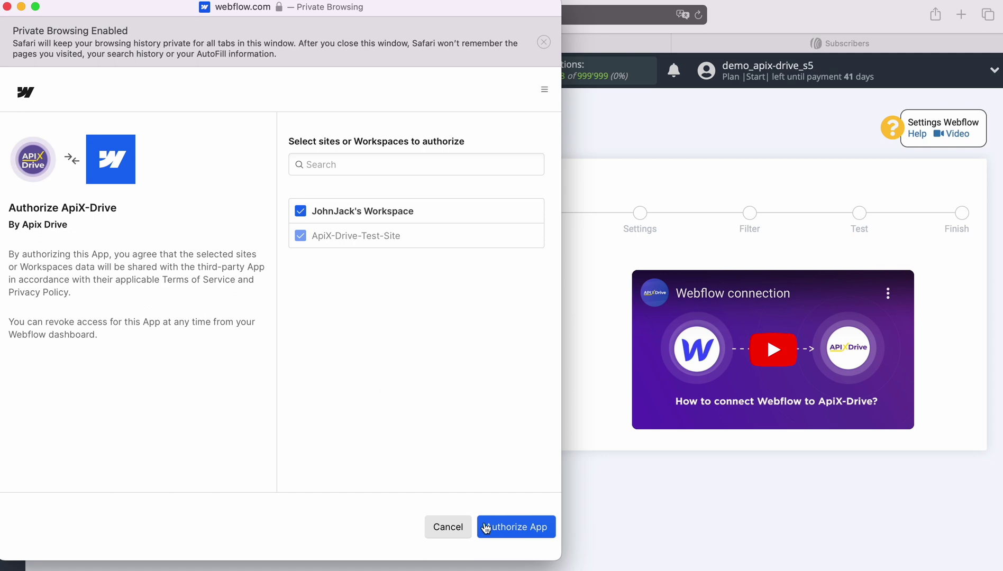
{"action": "left_click", "coordinate": [502, 530]}
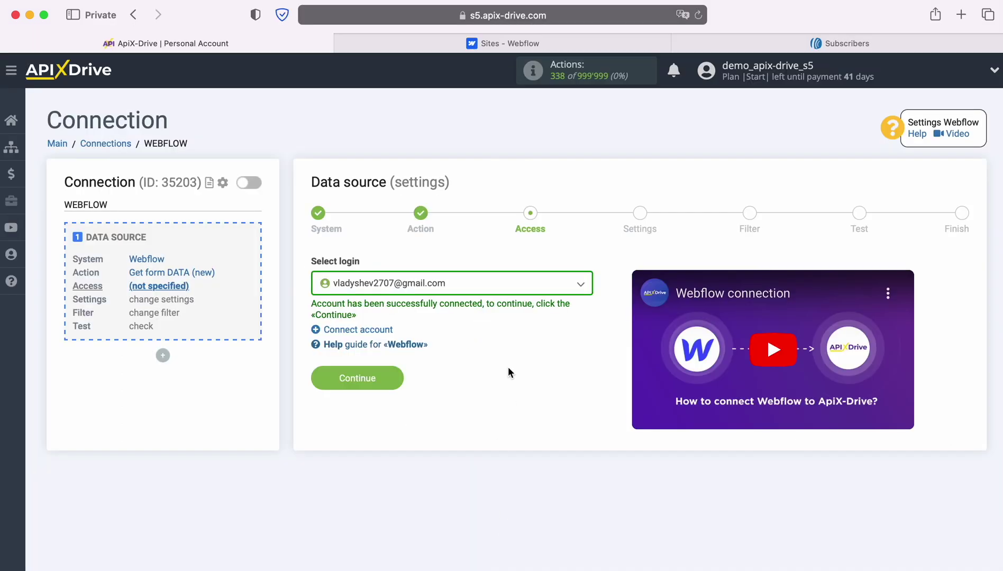
Select the connected Webflow account as the source login.
{"action": "left_click", "coordinate": [513, 290]}
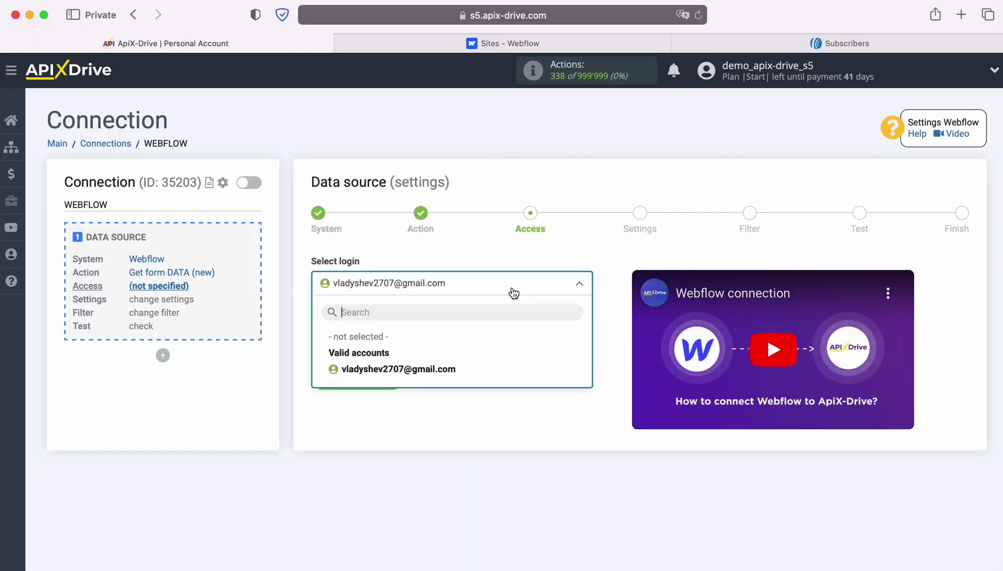
{"action": "left_click", "coordinate": [449, 369]}
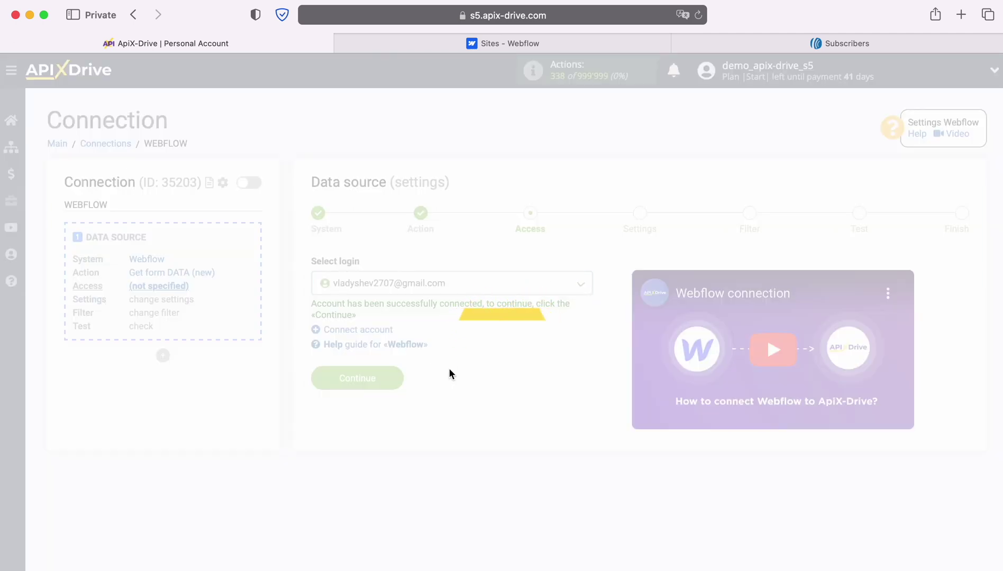
{"action": "left_click", "coordinate": [397, 378]}
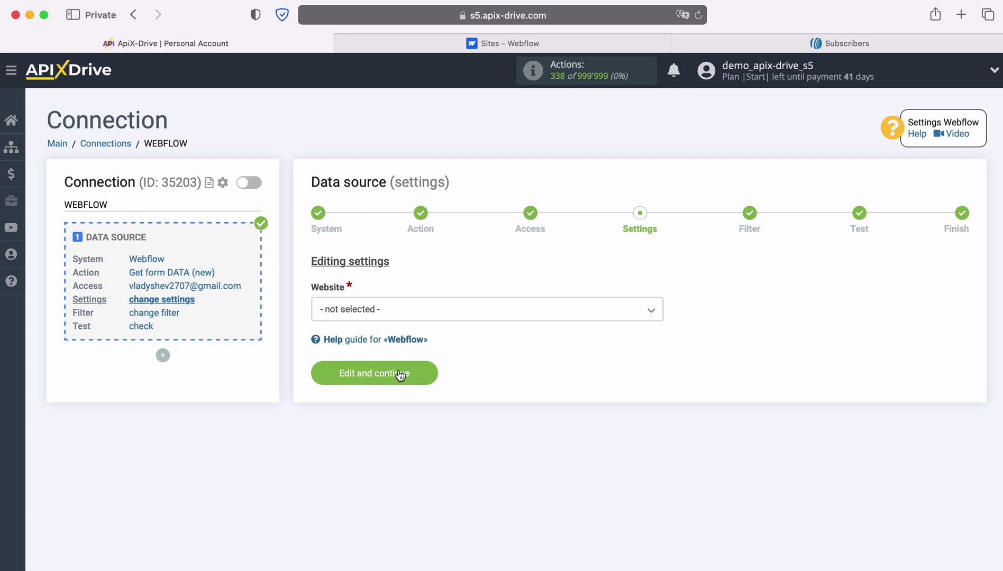
Set the website to ApiX-Drive-Test-Site and save the settings.
{"action": "left_click", "coordinate": [428, 311]}
{"action": "left_click", "coordinate": [406, 381]}
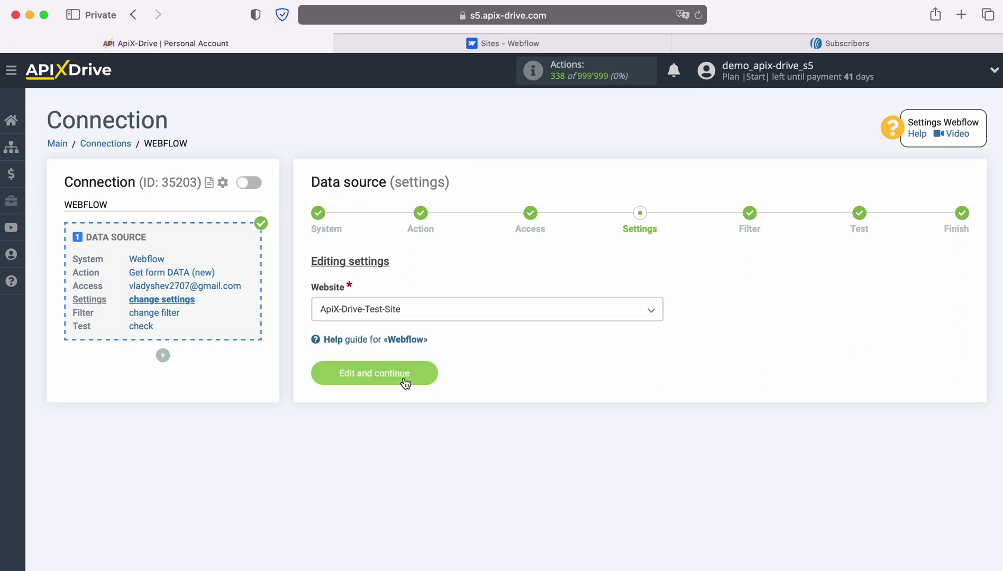
{"action": "left_click", "coordinate": [431, 366]}
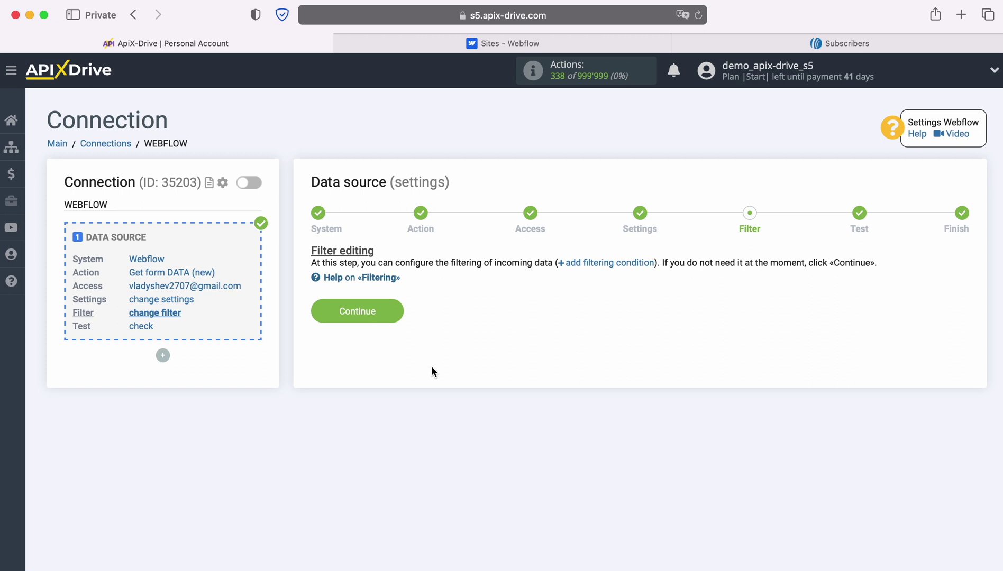
Continue past the Filter step without adding any condition.
{"action": "left_click", "coordinate": [396, 309]}
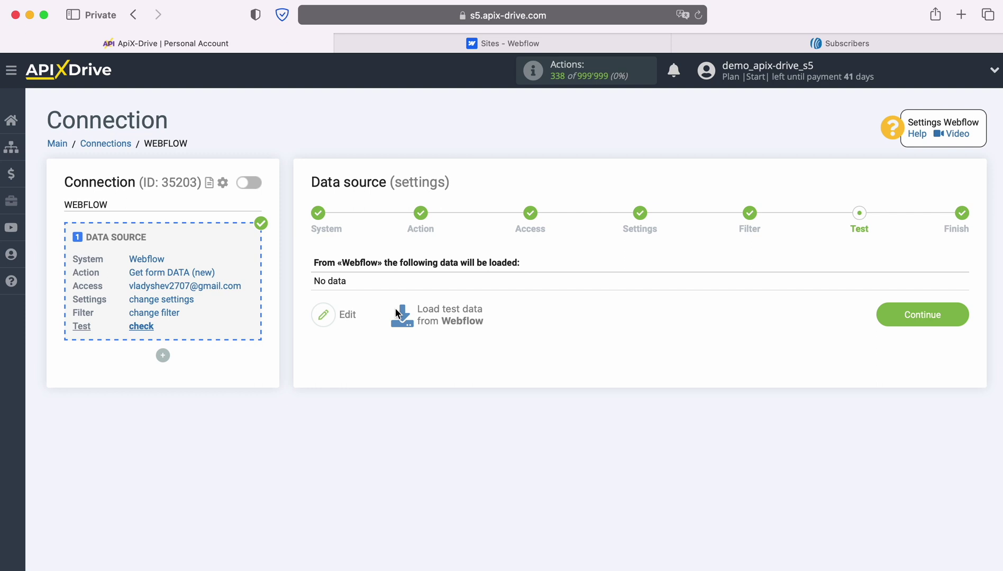
{"action": "left_click", "coordinate": [470, 44]}
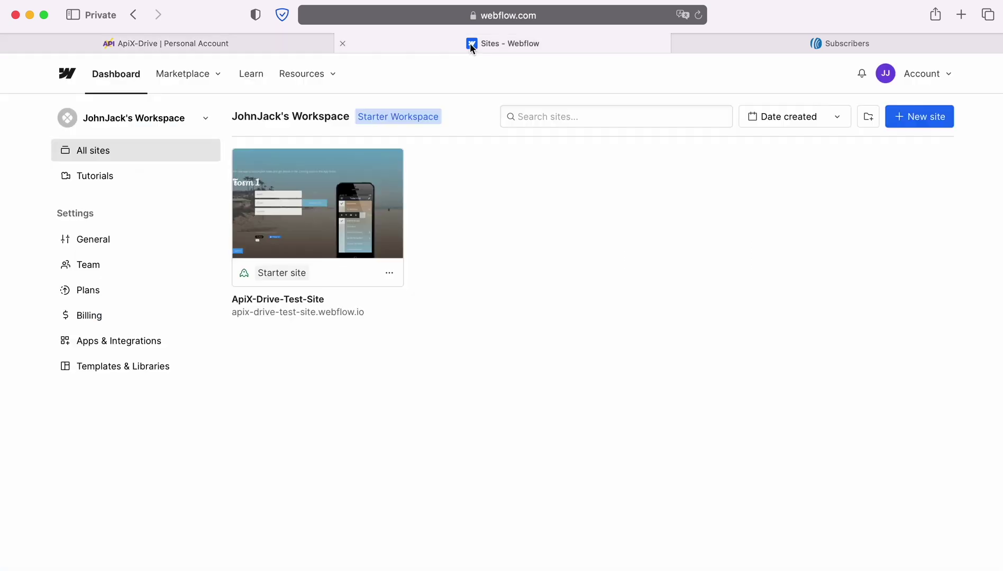
Submit the published test site's form with a sample name, e-mail and phone number.
{"action": "left_click", "coordinate": [337, 312]}
{"action": "left_click", "coordinate": [321, 295]}
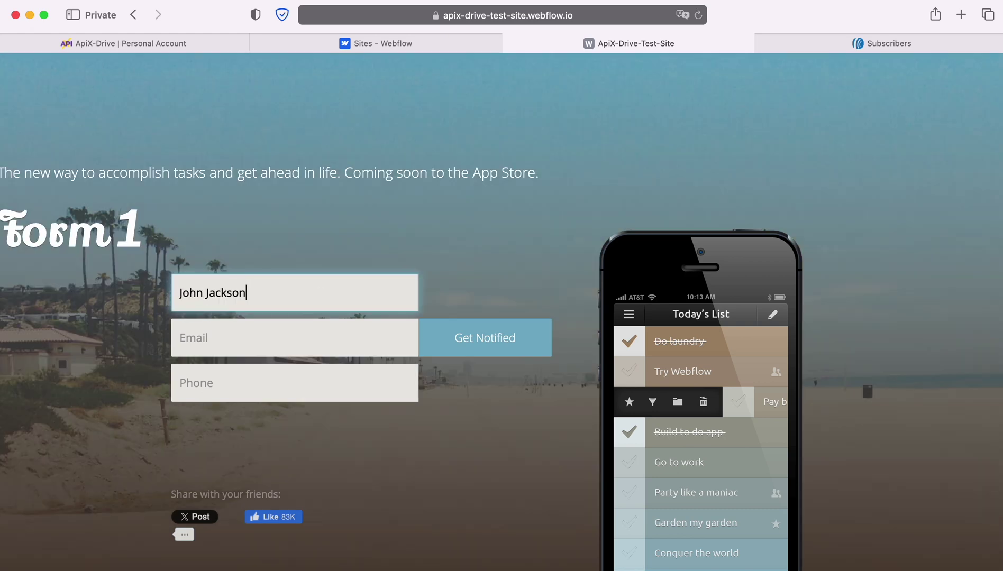
{"action": "left_click", "coordinate": [180, 338]}
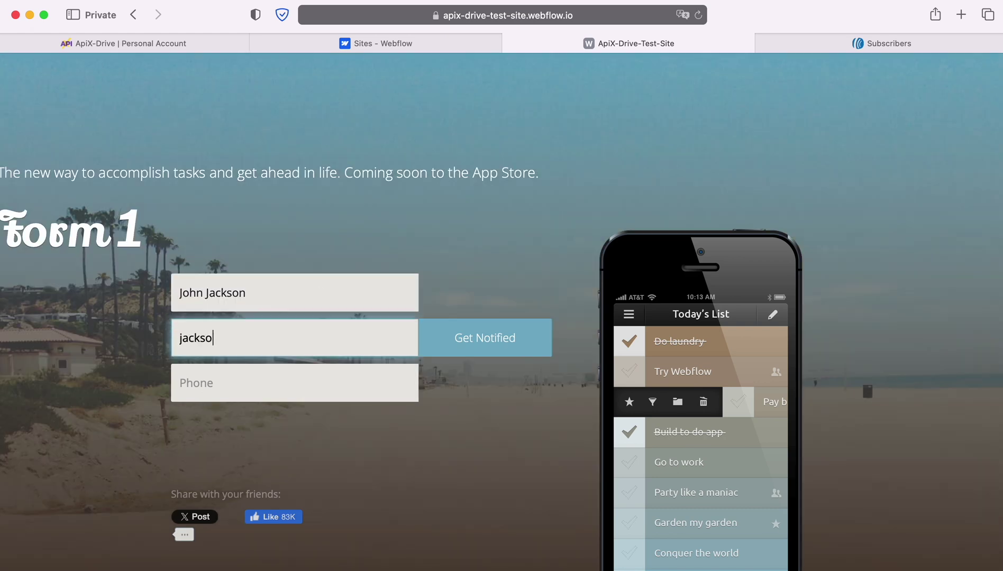
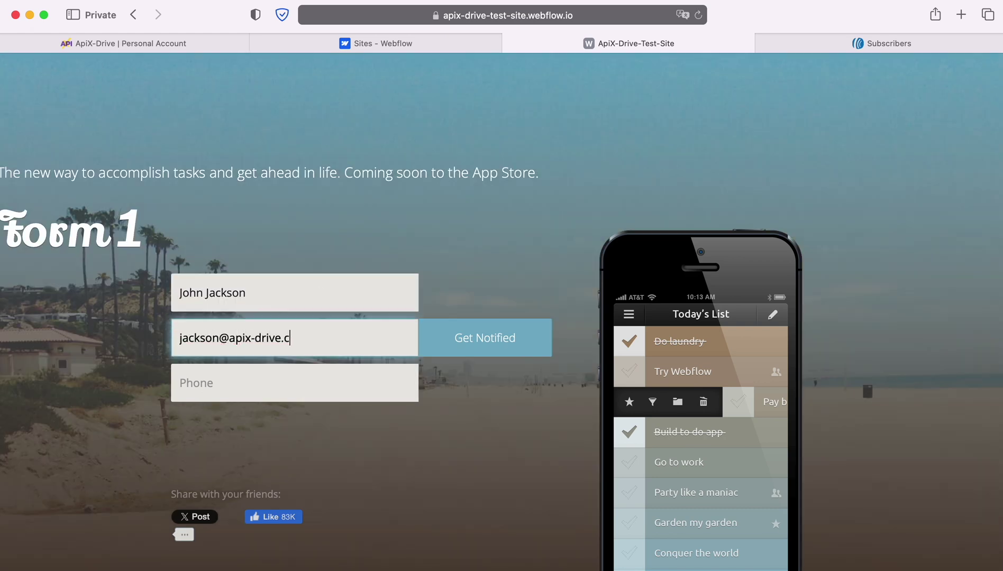
{"action": "left_click", "coordinate": [180, 383]}
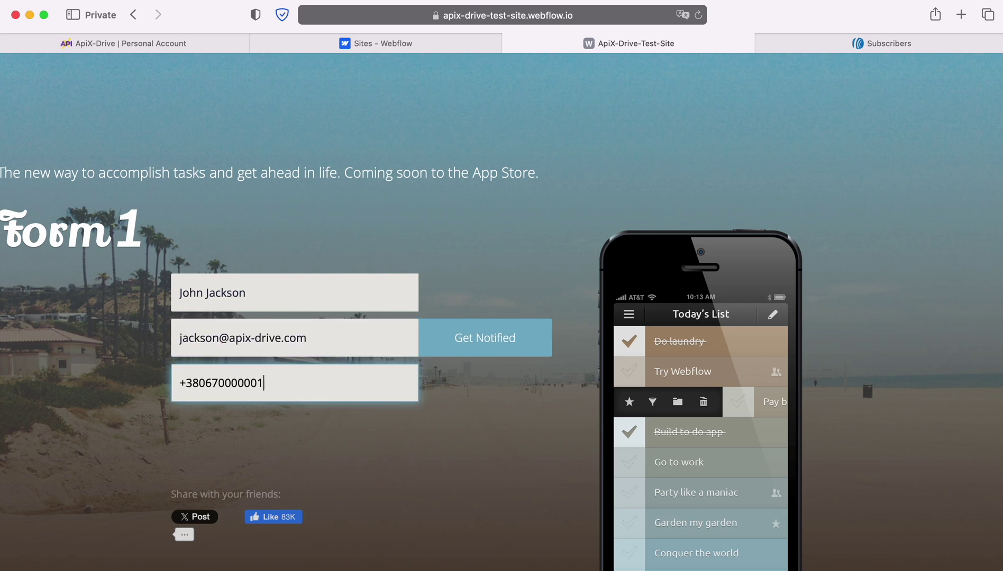
{"action": "left_click", "coordinate": [463, 343]}
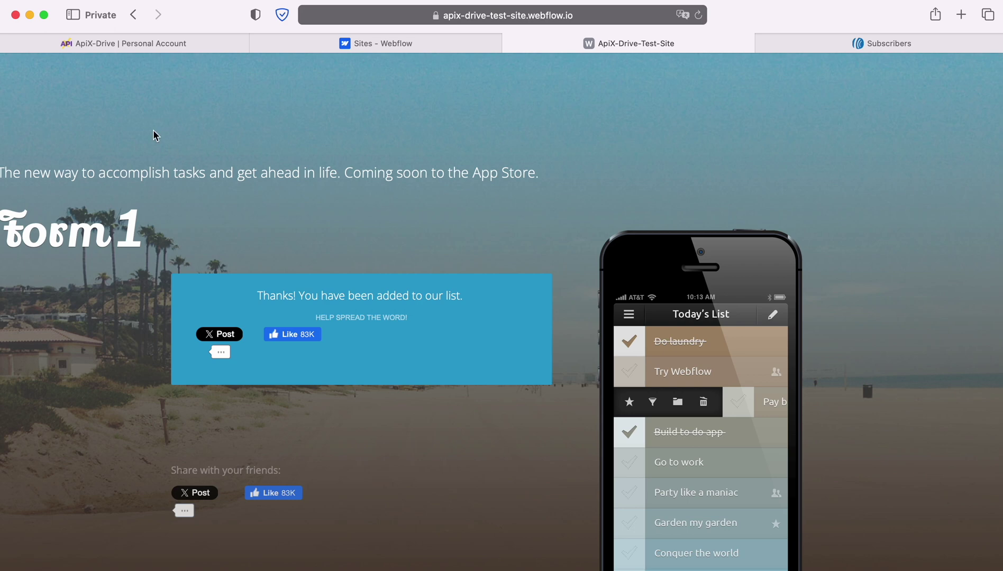
{"action": "left_click", "coordinate": [65, 44]}
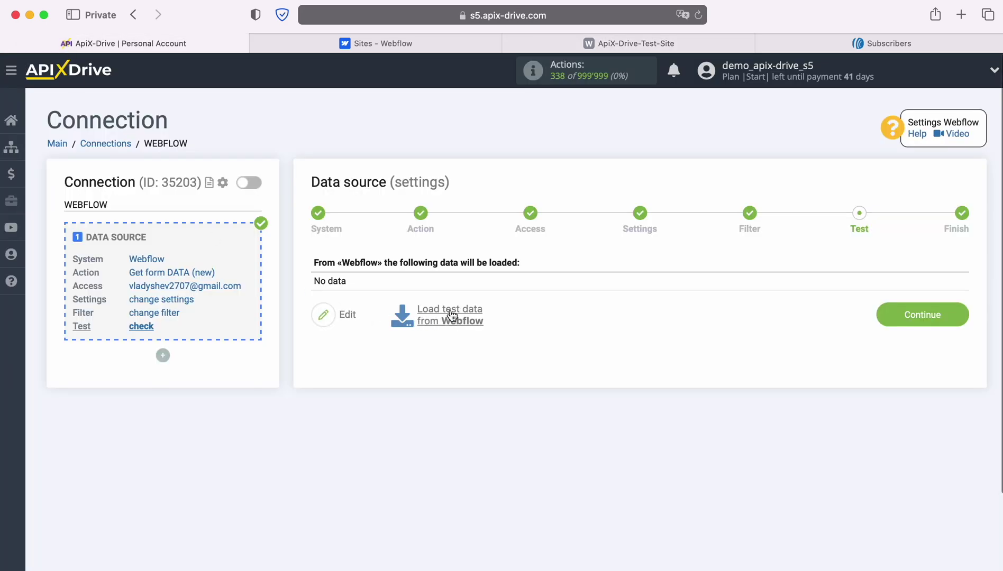
Load the submitted Webflow form as test data and finish the source setup.
{"action": "left_click", "coordinate": [450, 316]}
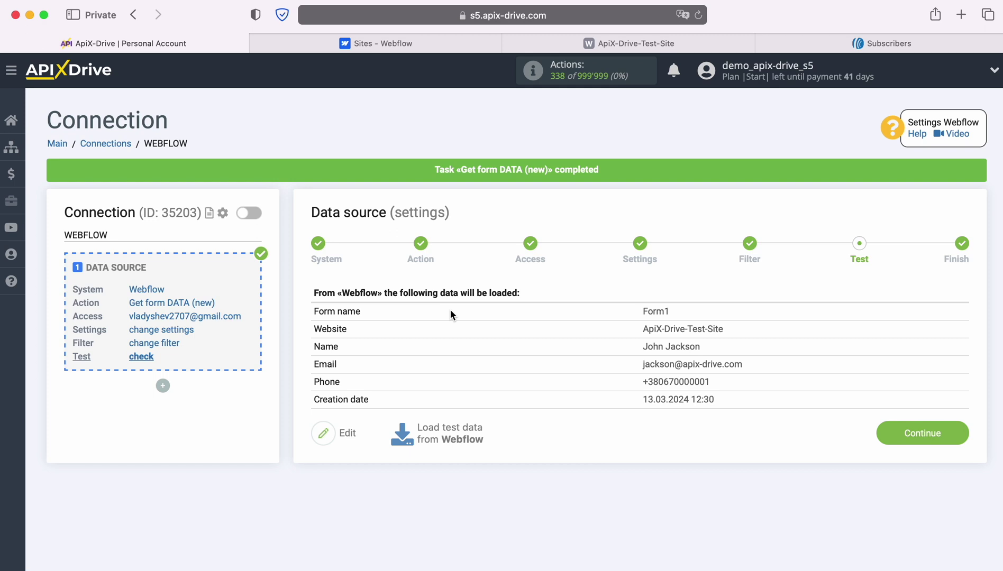
{"action": "left_click", "coordinate": [962, 432]}
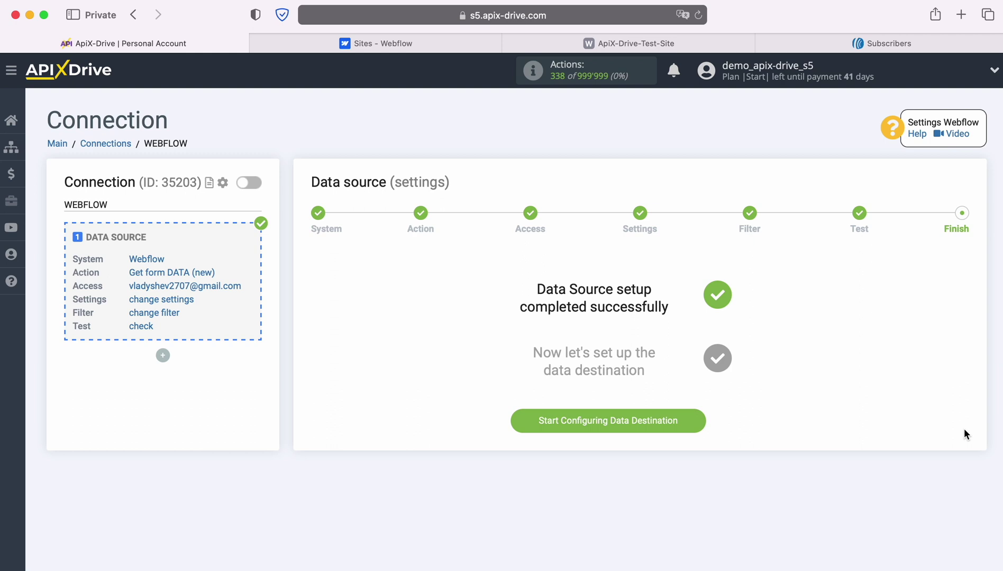
Choose AWeber as the data destination system.
{"action": "left_click", "coordinate": [702, 421]}
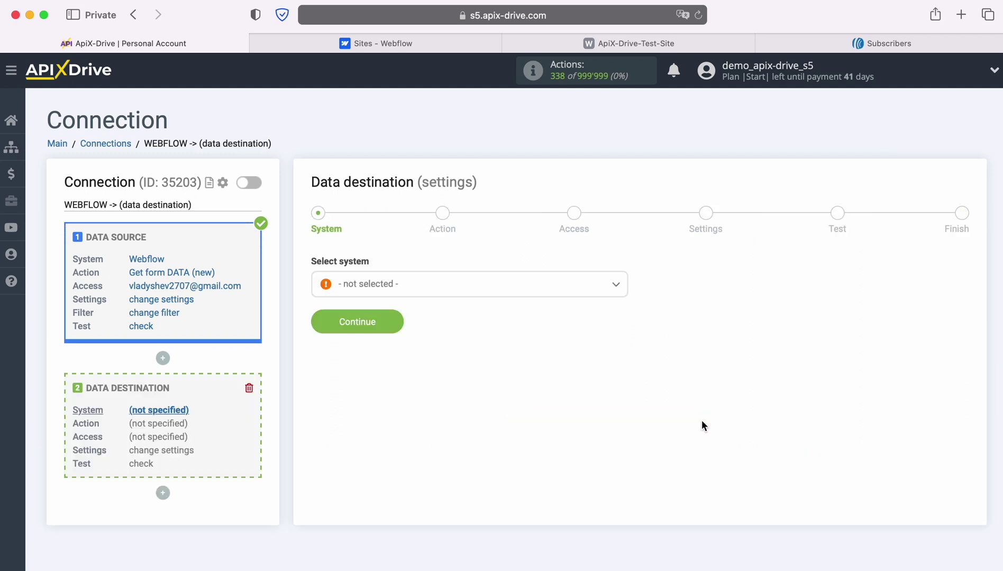
{"action": "left_click", "coordinate": [590, 294]}
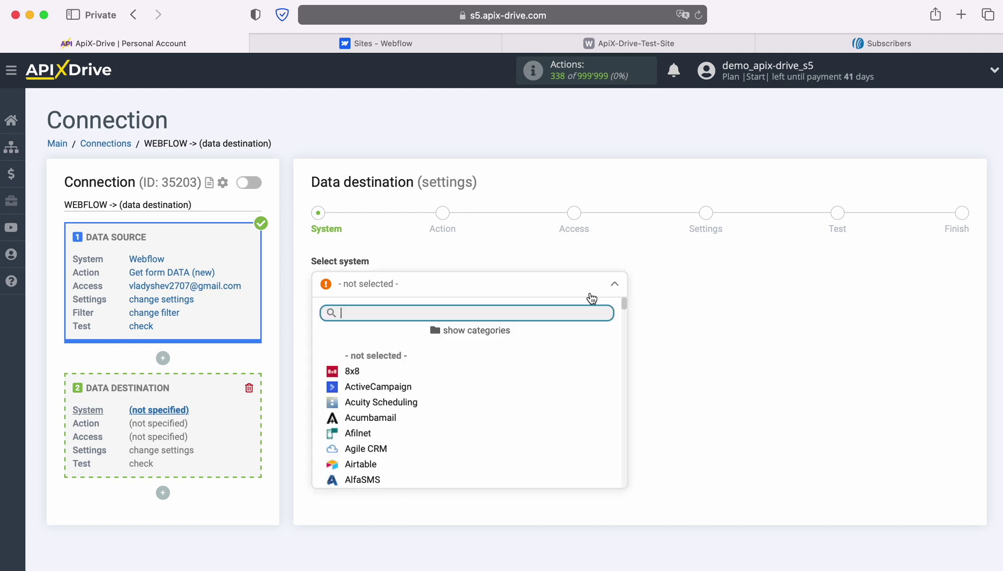
{"action": "scroll", "coordinate": [563, 363], "scroll_direction": "down", "scroll_amount": 3}
{"action": "scroll", "coordinate": [566, 366], "scroll_direction": "down", "scroll_amount": 4}
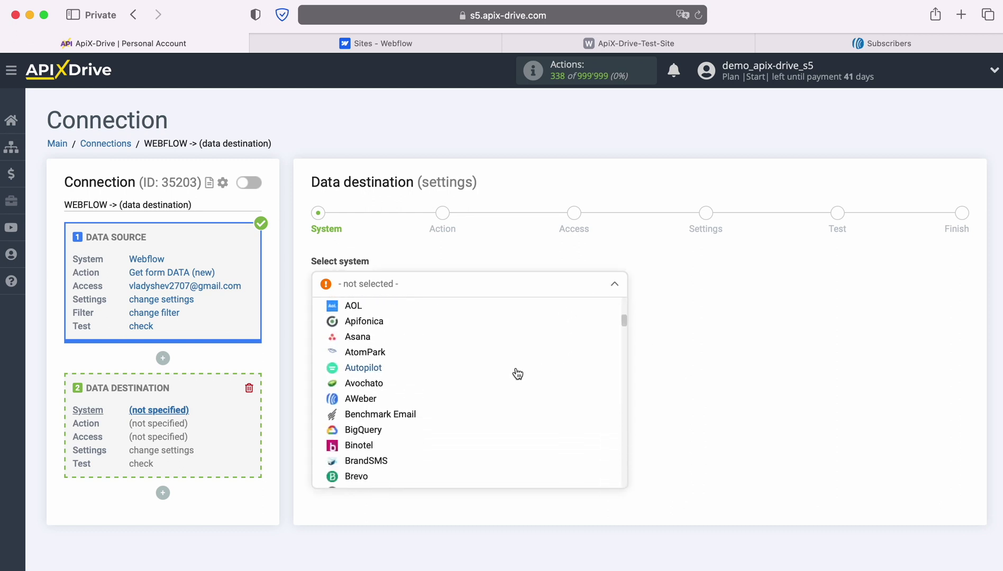
{"action": "left_click", "coordinate": [358, 399]}
{"action": "left_click", "coordinate": [394, 322]}
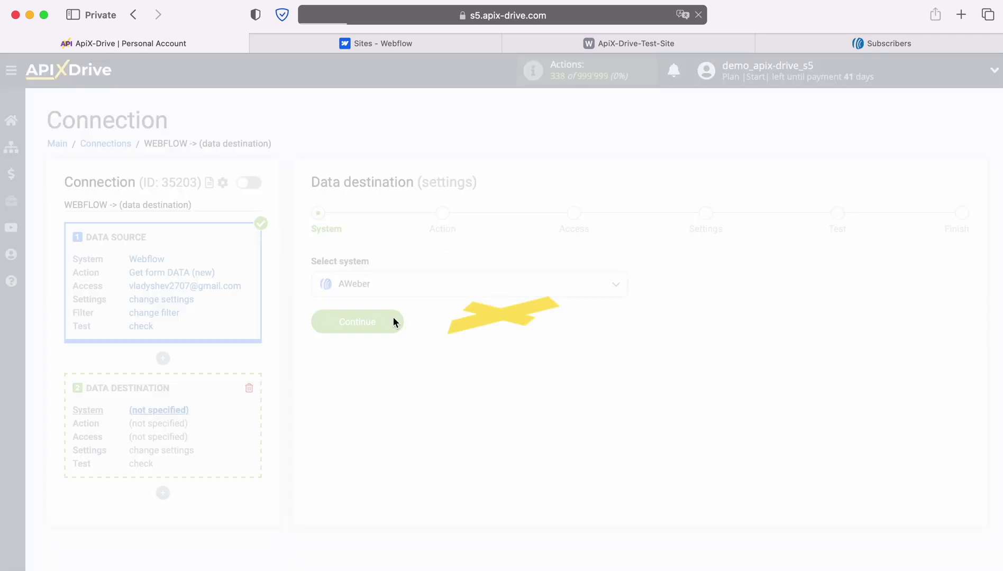
Set the destination action to Add / Update SUBSCRIBER and begin connecting the AWeber account.
{"action": "left_click", "coordinate": [489, 295]}
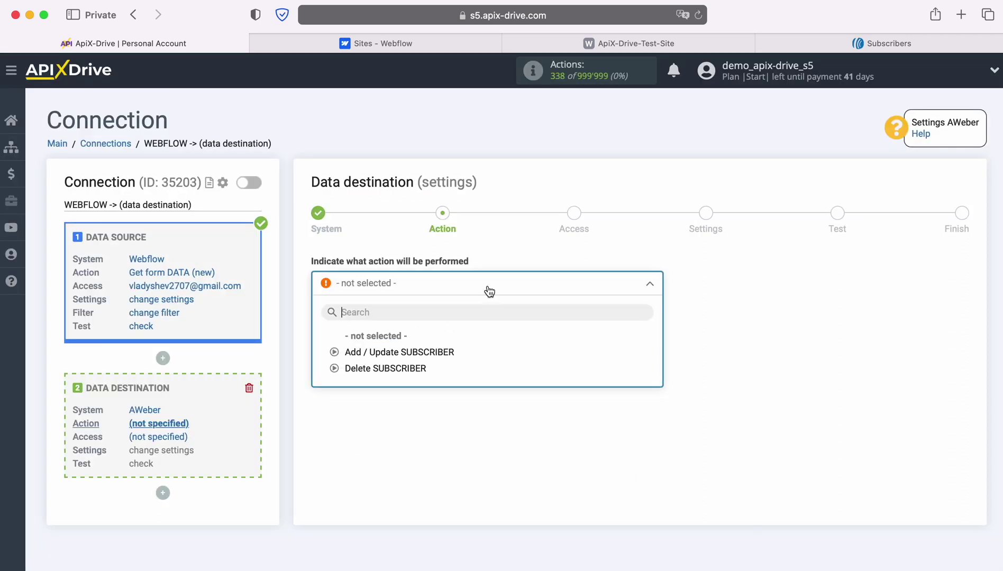
{"action": "left_click", "coordinate": [453, 351]}
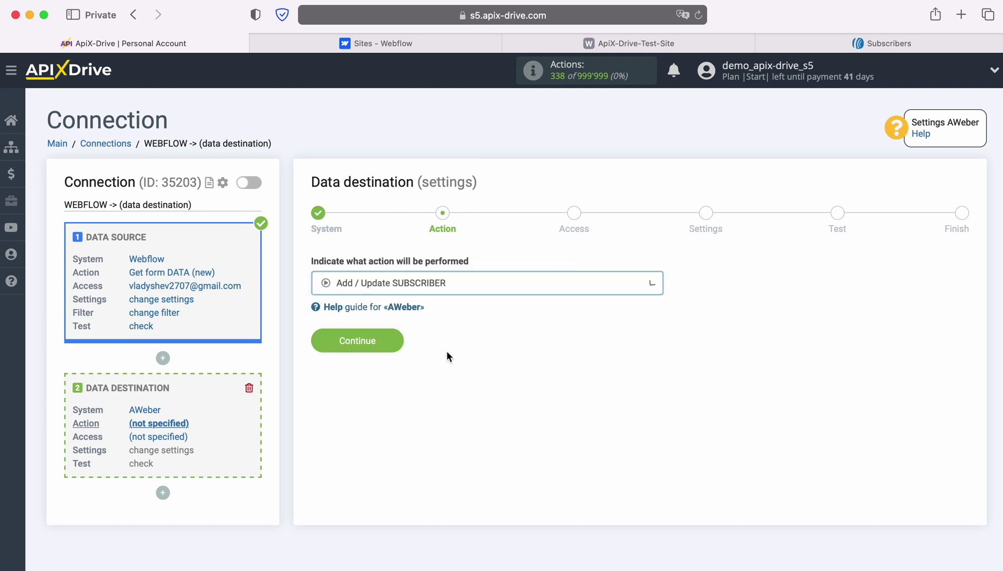
{"action": "left_click", "coordinate": [402, 346]}
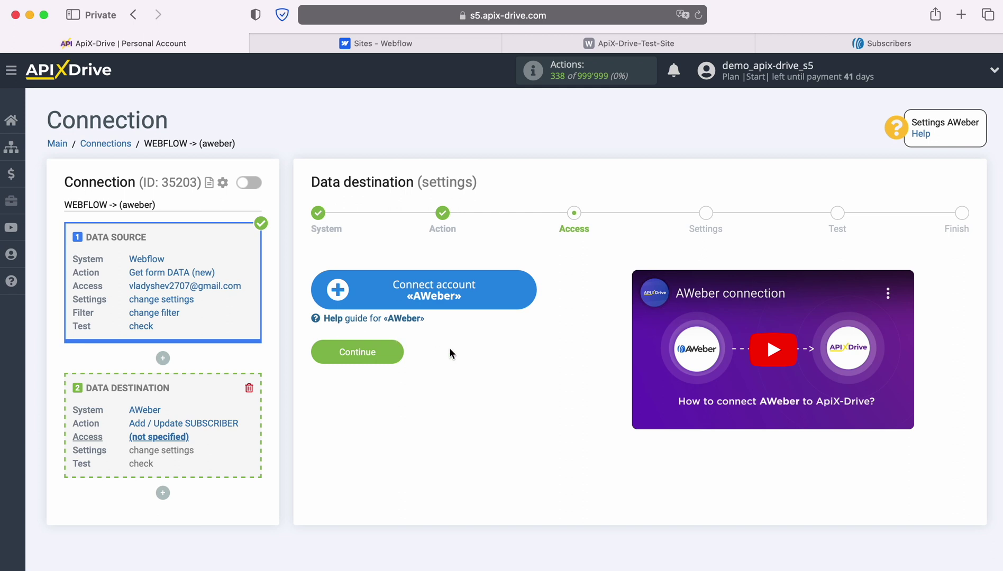
{"action": "left_click", "coordinate": [528, 292]}
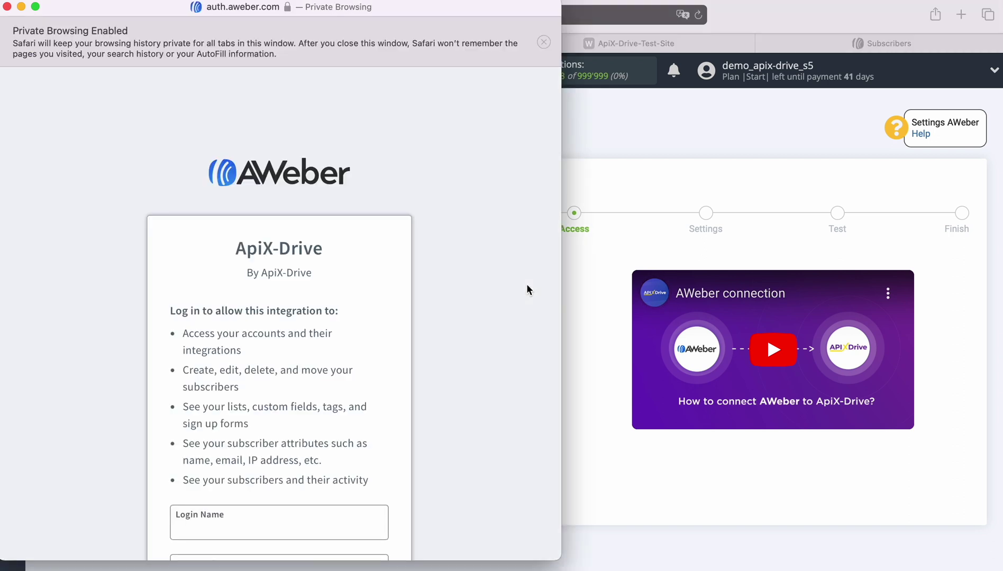
Log into AWeber with the login name and password, pass reCAPTCHA, and allow access.
{"action": "scroll", "coordinate": [345, 320], "scroll_direction": "down", "scroll_amount": 5}
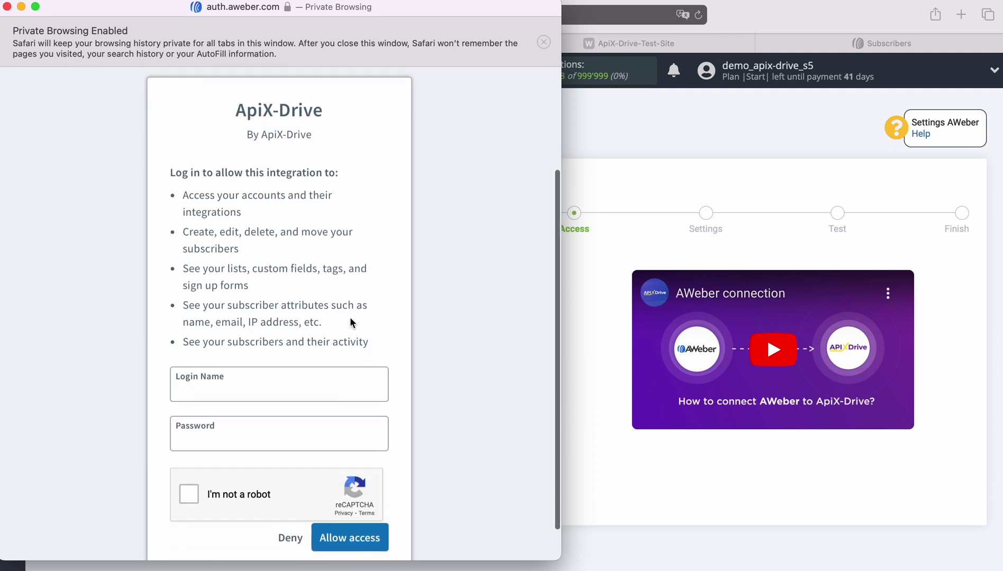
{"action": "left_click", "coordinate": [223, 351]}
{"action": "right_click", "coordinate": [224, 352]}
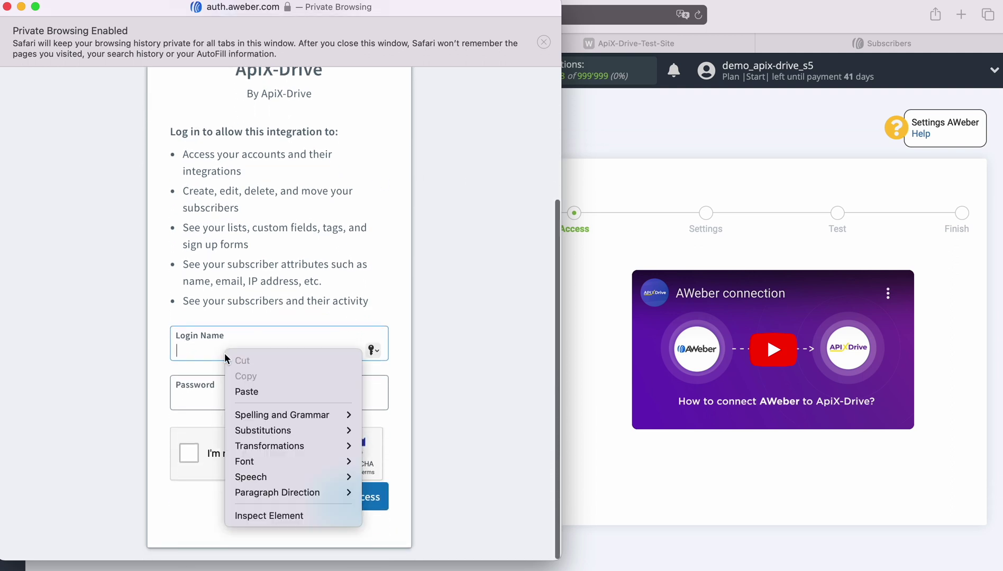
{"action": "left_click", "coordinate": [245, 392]}
{"action": "left_click", "coordinate": [237, 395]}
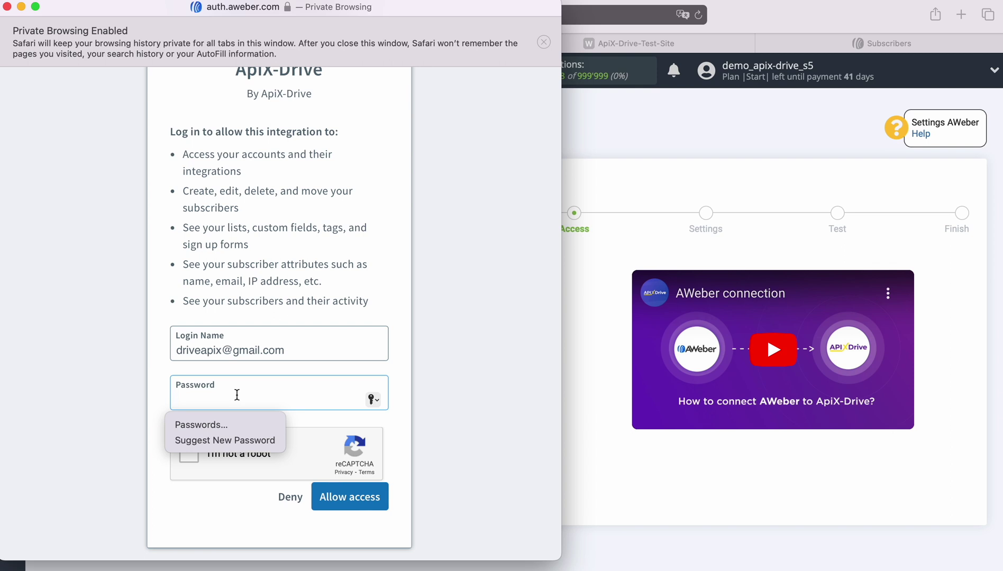
{"action": "type", "text": "•••••••"}
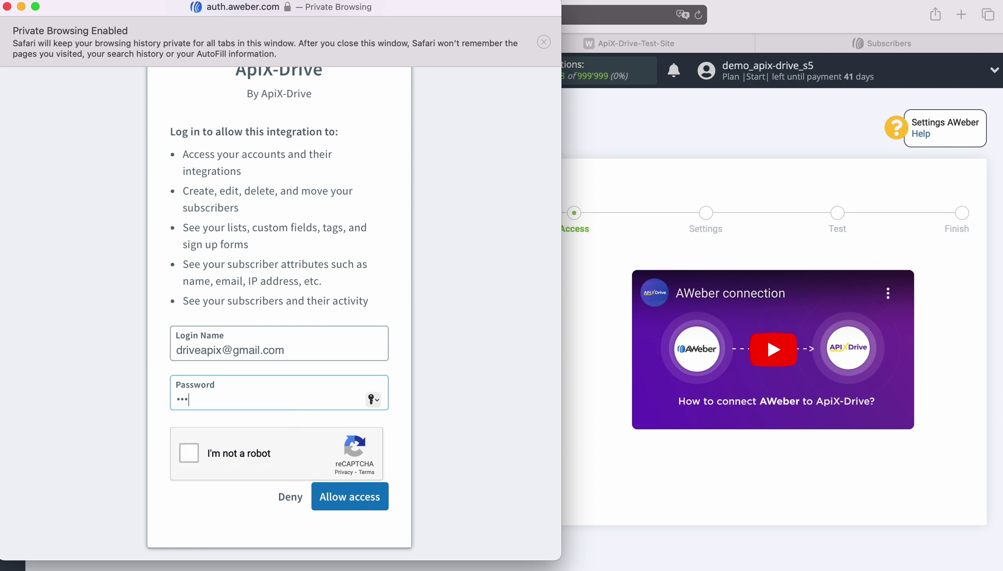
{"action": "type", "text": "•"}
{"action": "left_click", "coordinate": [189, 453]}
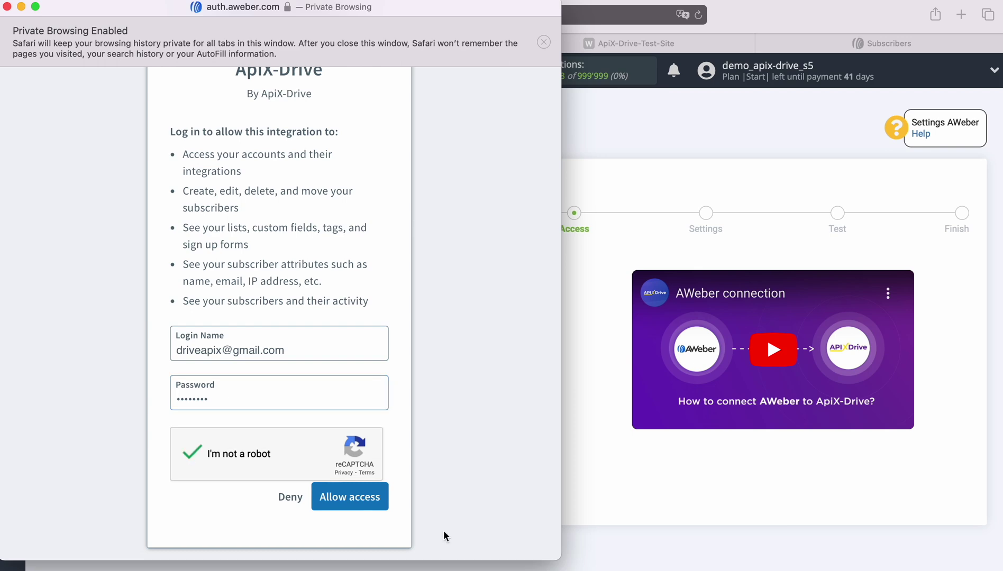
{"action": "left_click", "coordinate": [344, 498]}
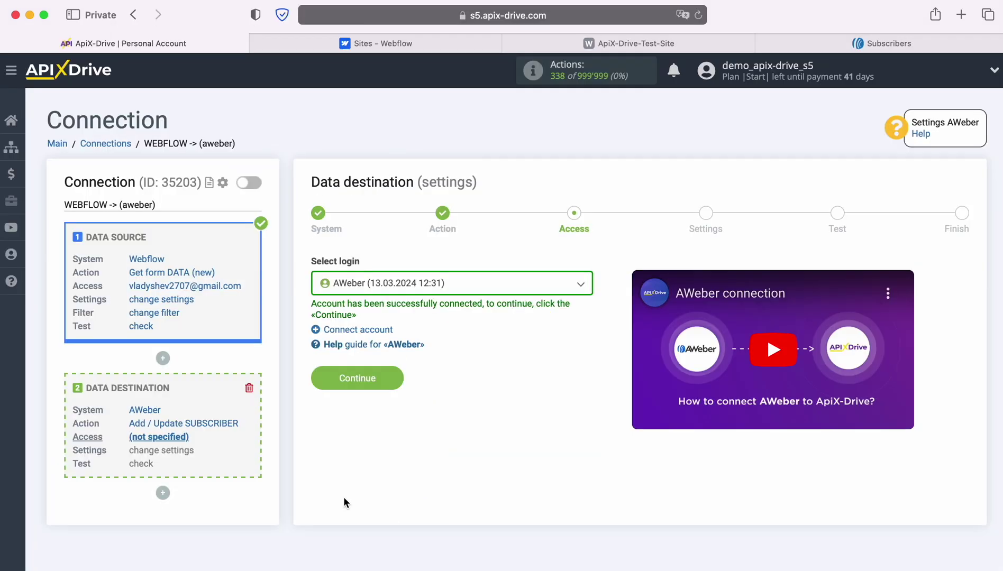
Select the newly connected AWeber account as the destination login.
{"action": "left_click", "coordinate": [518, 290]}
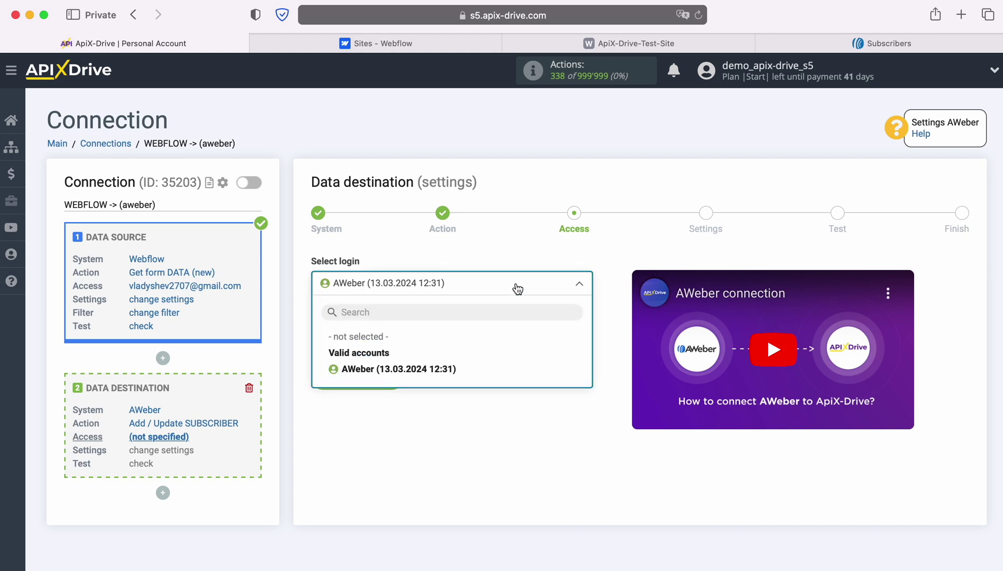
{"action": "left_click", "coordinate": [453, 369]}
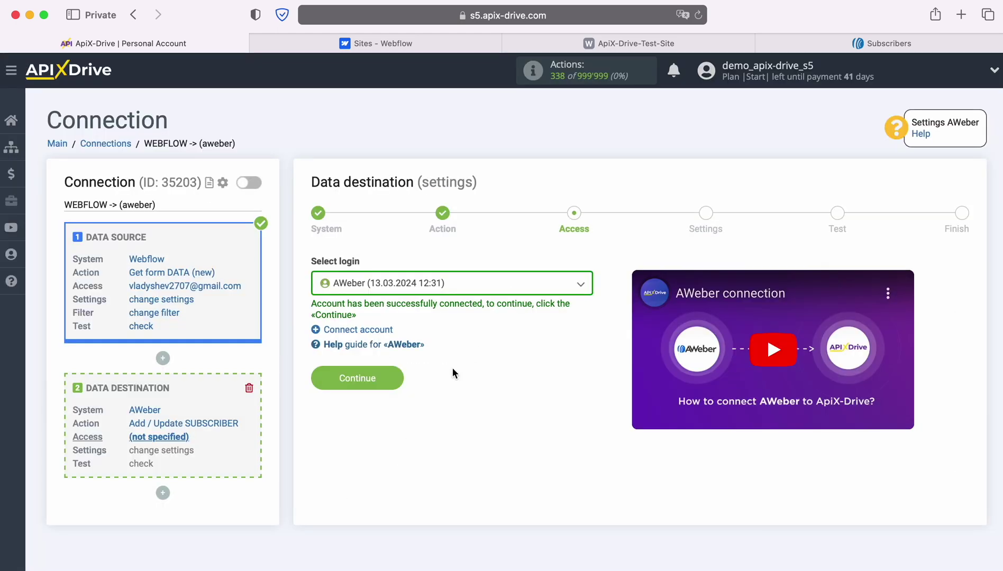
{"action": "left_click", "coordinate": [392, 377]}
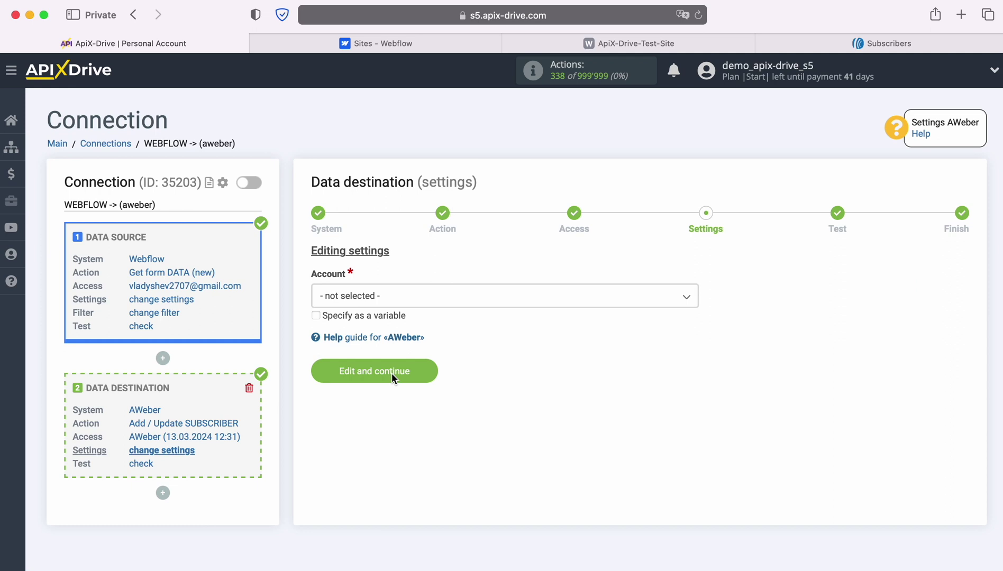
Select the AWeber account and the 'ApiX - Drive' mailing list.
{"action": "left_click", "coordinate": [405, 297]}
{"action": "left_click", "coordinate": [346, 366]}
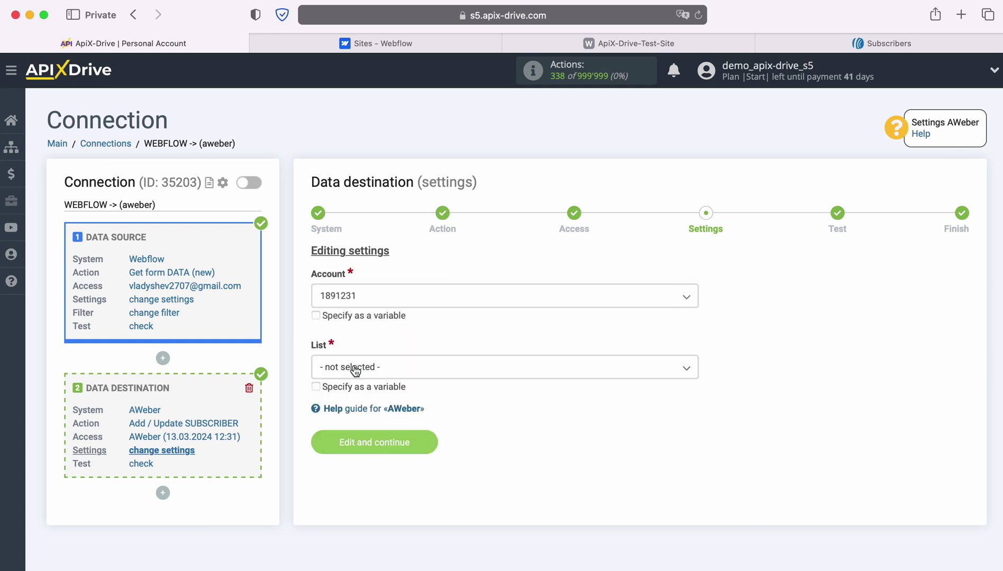
{"action": "left_click", "coordinate": [391, 373]}
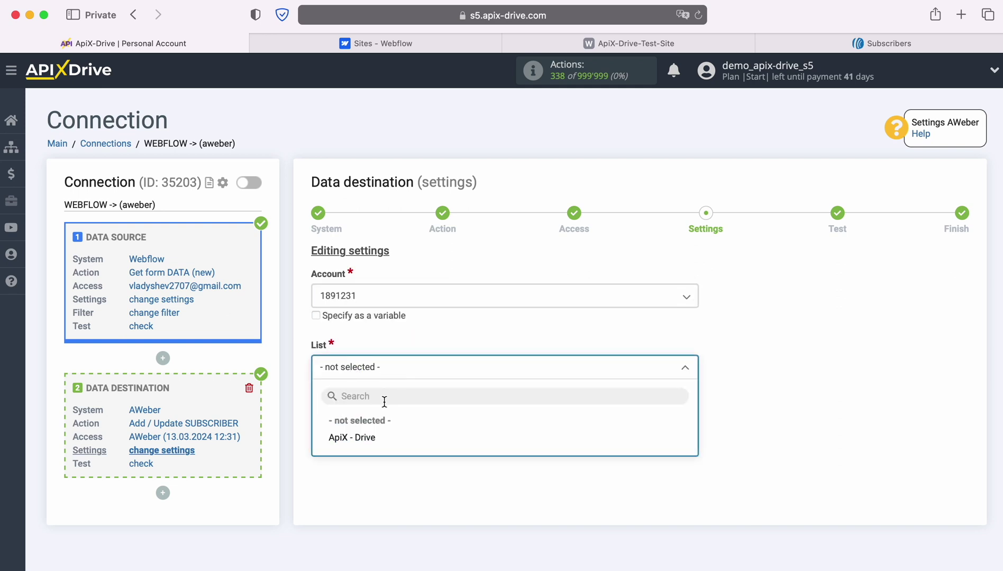
{"action": "left_click", "coordinate": [364, 438]}
{"action": "scroll", "coordinate": [503, 381], "scroll_direction": "down", "scroll_amount": 4}
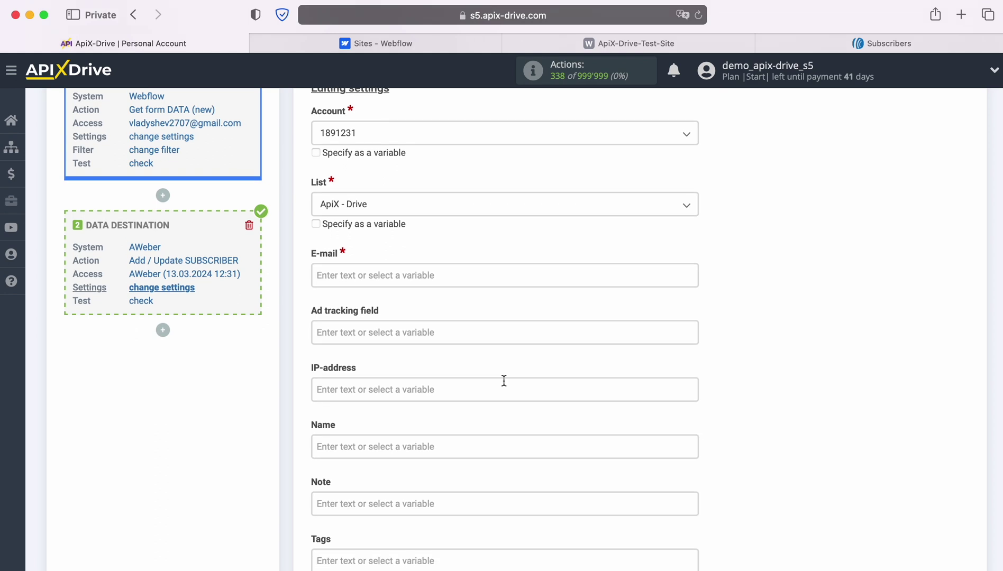
Map Webflow Email, Name and Form name to AWeber E-mail, Name and Note, then save.
{"action": "left_click", "coordinate": [347, 274]}
{"action": "scroll", "coordinate": [458, 311], "scroll_direction": "down", "scroll_amount": 3}
{"action": "scroll", "coordinate": [586, 322], "scroll_direction": "down", "scroll_amount": 3}
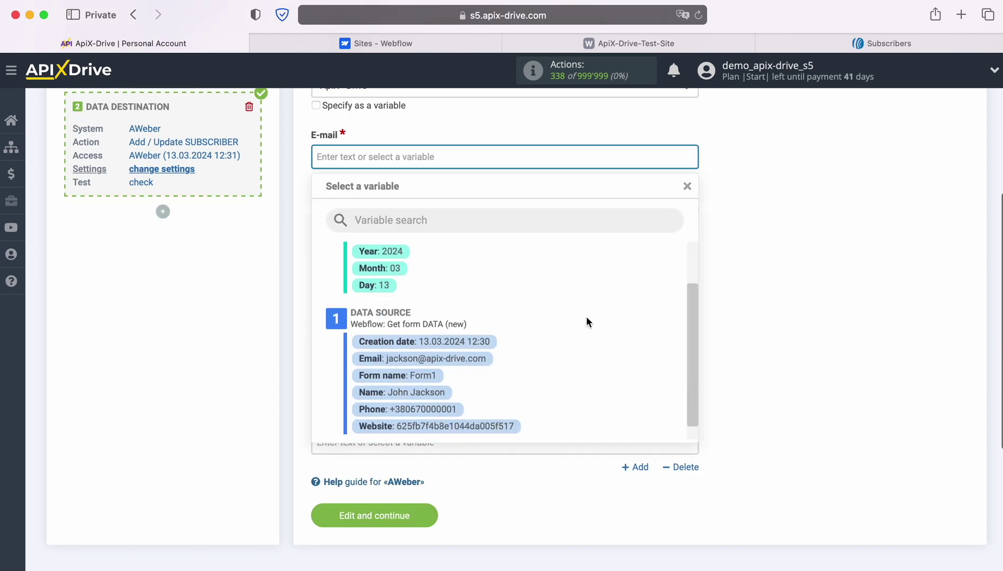
{"action": "left_click", "coordinate": [460, 344]}
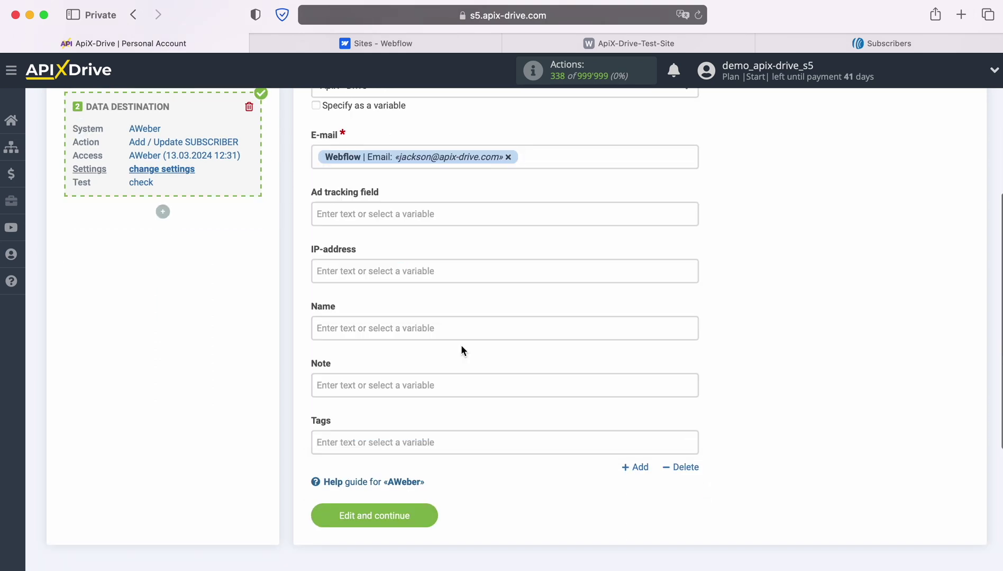
{"action": "left_click", "coordinate": [429, 331]}
{"action": "scroll", "coordinate": [425, 328], "scroll_direction": "down", "scroll_amount": 4}
{"action": "scroll", "coordinate": [593, 355], "scroll_direction": "down", "scroll_amount": 3}
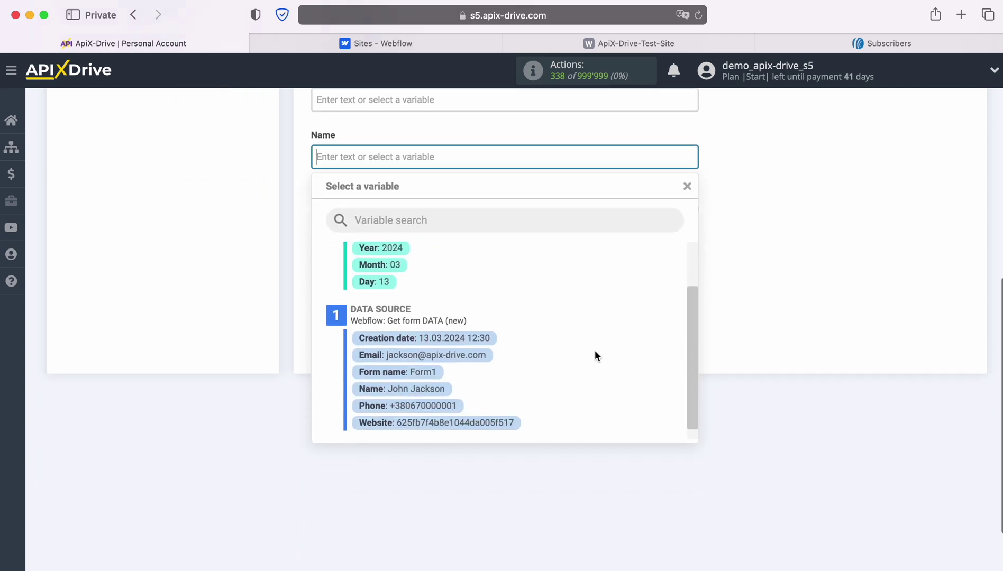
{"action": "left_click", "coordinate": [434, 385]}
{"action": "left_click", "coordinate": [368, 221]}
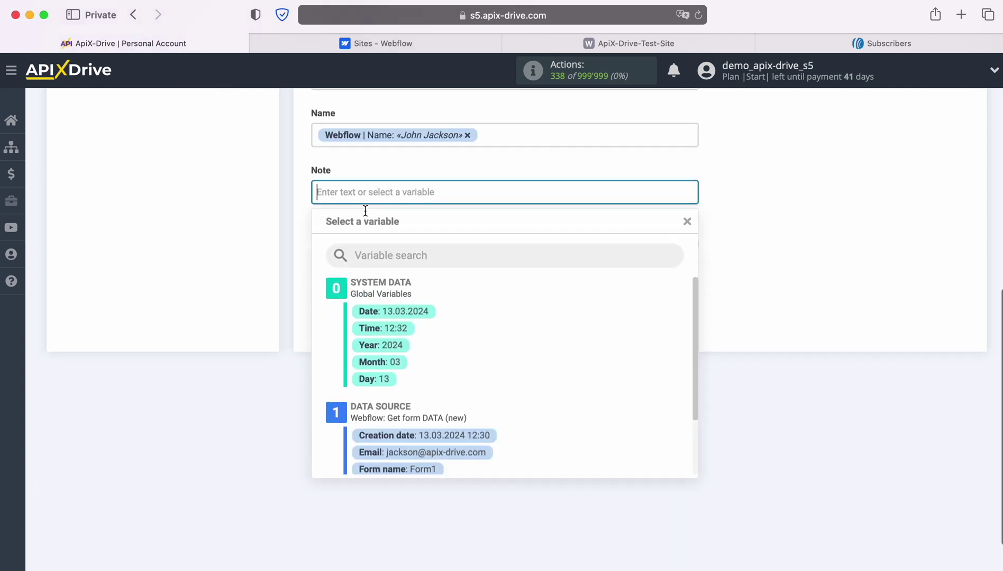
{"action": "scroll", "coordinate": [573, 346], "scroll_direction": "down", "scroll_amount": 2}
{"action": "left_click", "coordinate": [430, 386]}
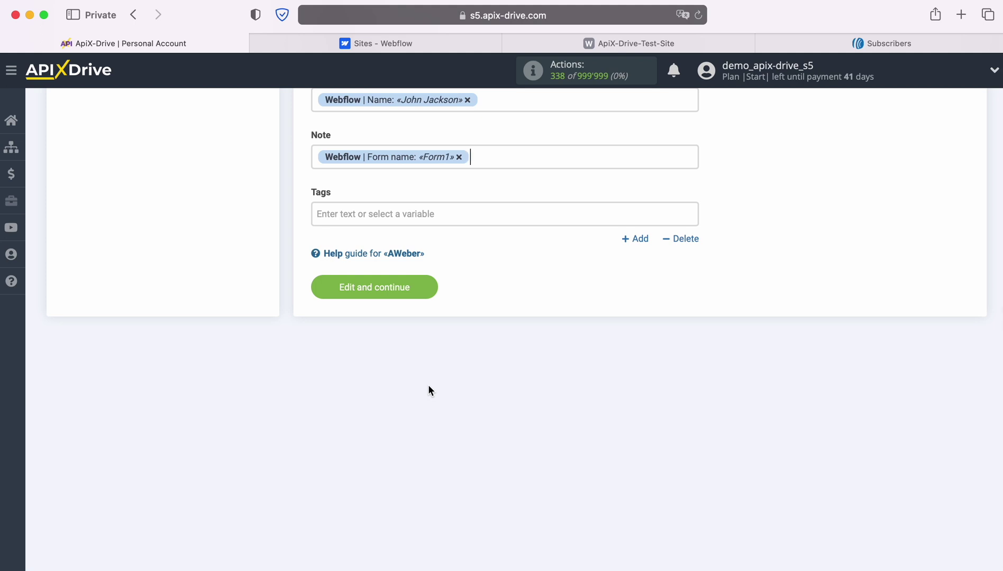
{"action": "left_click", "coordinate": [426, 286]}
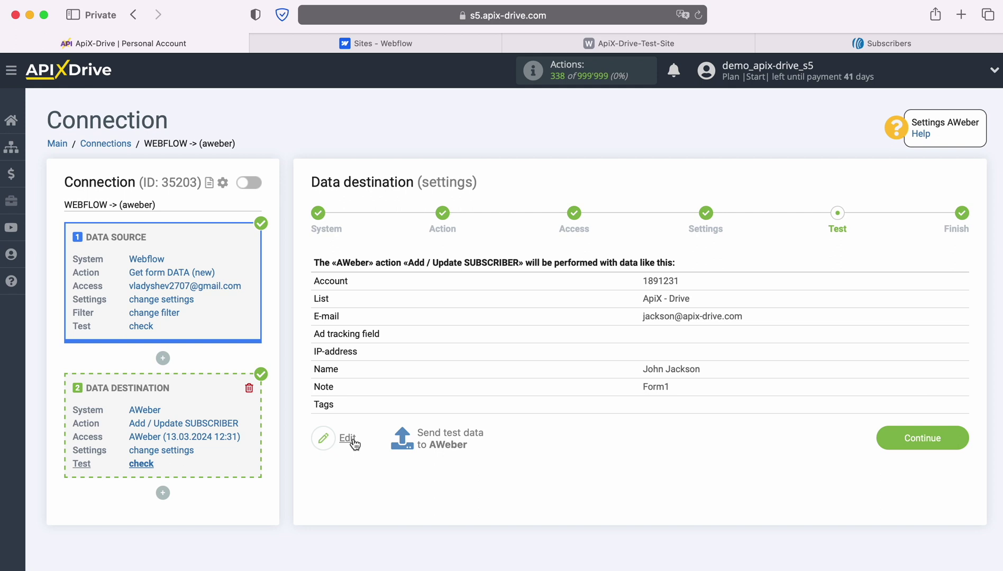
Send a test subscriber to AWeber and view the AWeber Subscribers page.
{"action": "left_click", "coordinate": [449, 434]}
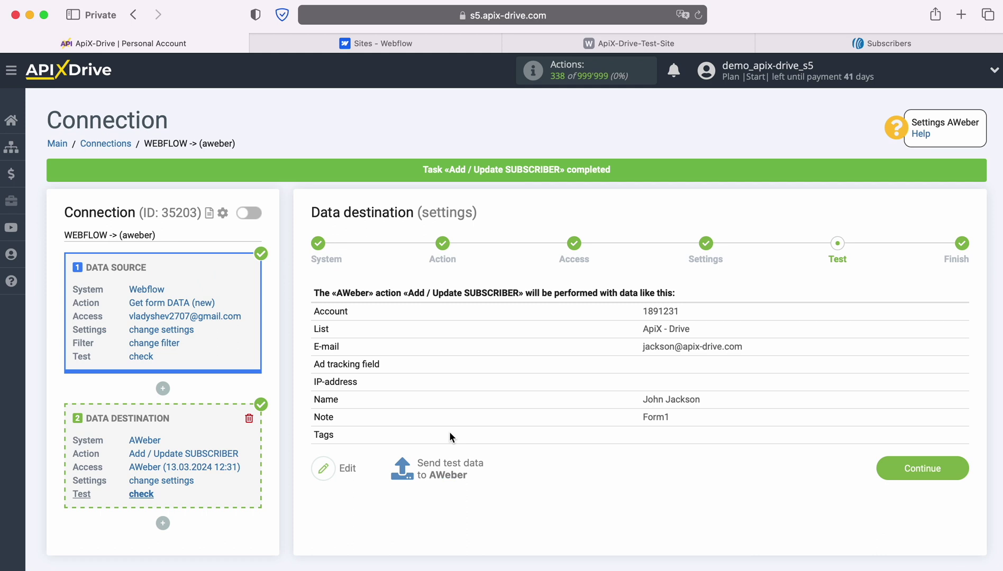
{"action": "left_click", "coordinate": [858, 47]}
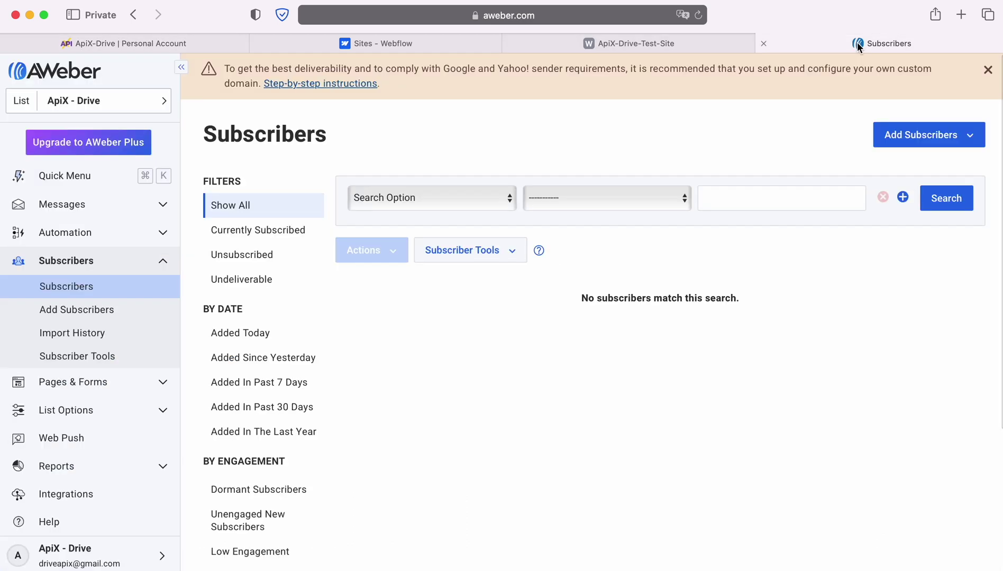
Refresh AWeber's Subscribers list and check the new subscriber's details and Form1 note, then return to ApiX-Drive.
{"action": "left_click", "coordinate": [698, 14]}
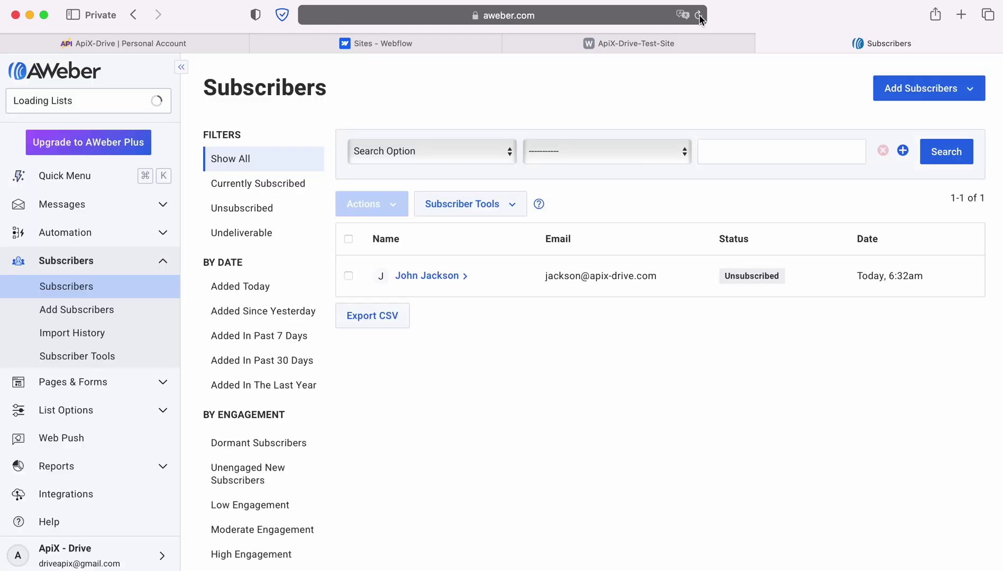
{"action": "left_click", "coordinate": [443, 321]}
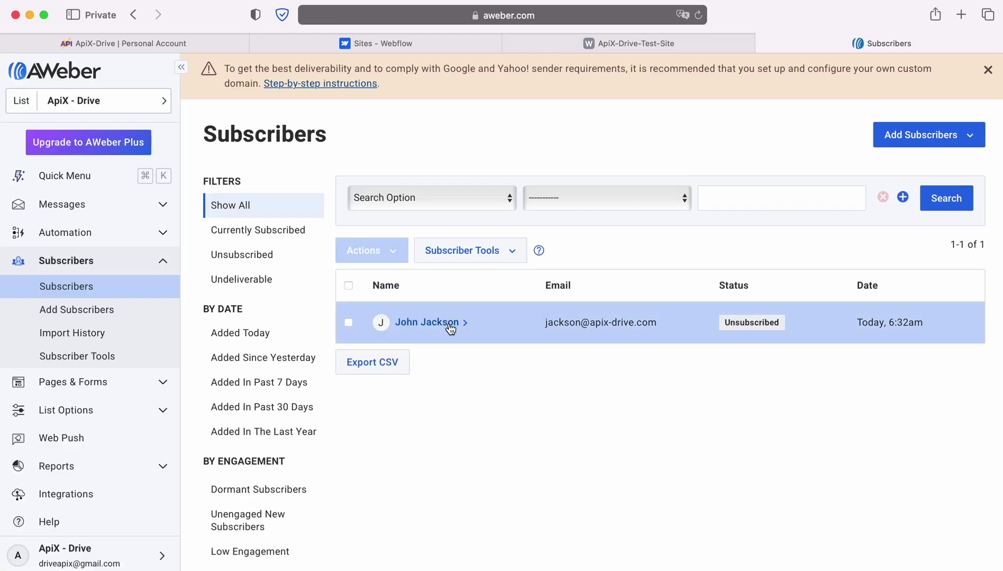
{"action": "scroll", "coordinate": [751, 365], "scroll_direction": "down", "scroll_amount": 5}
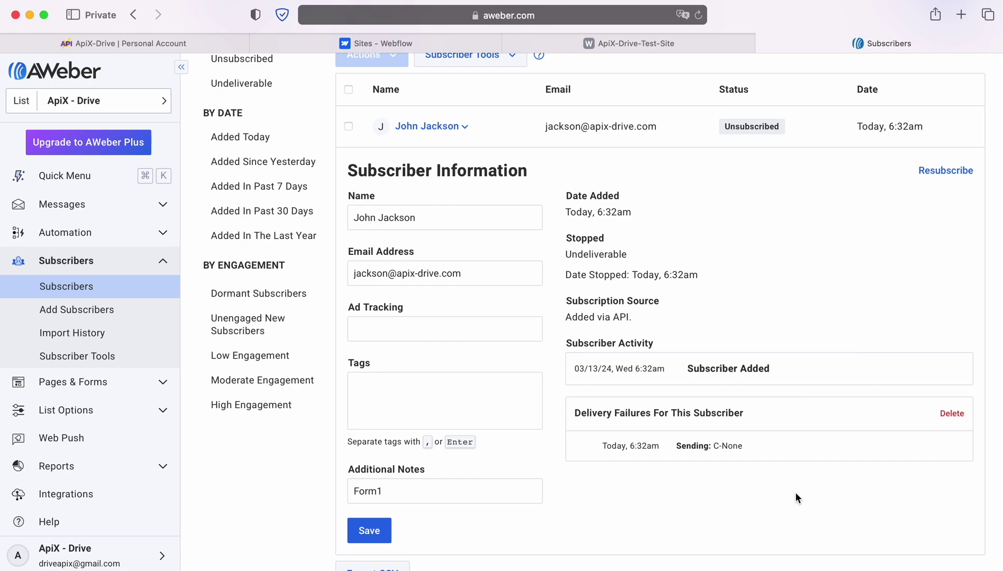
{"action": "left_click", "coordinate": [117, 43]}
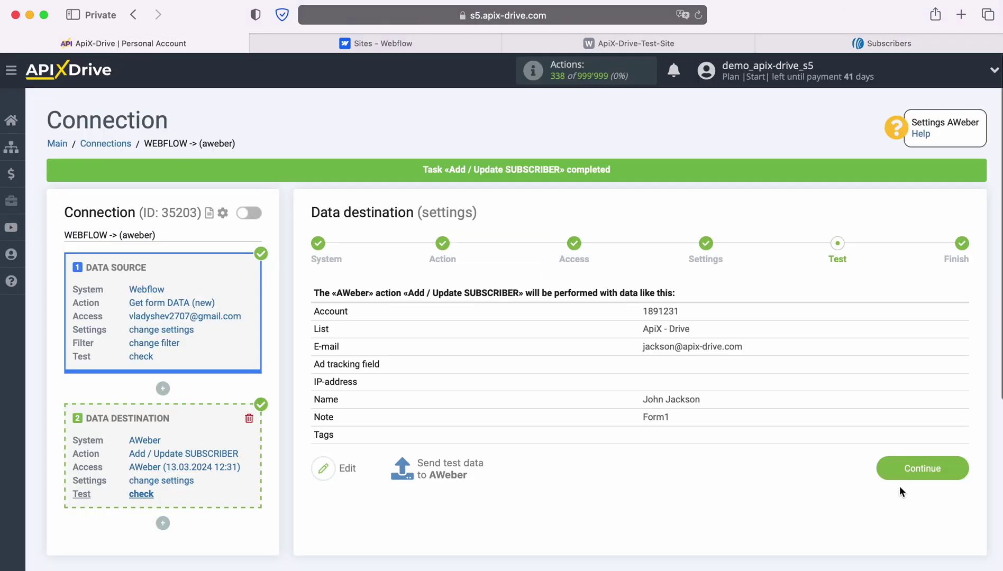
Complete the AWeber destination step, enable updates, and set the WEBFLOW -> AWeber interval to 5 minutes.
{"action": "left_click", "coordinate": [958, 466]}
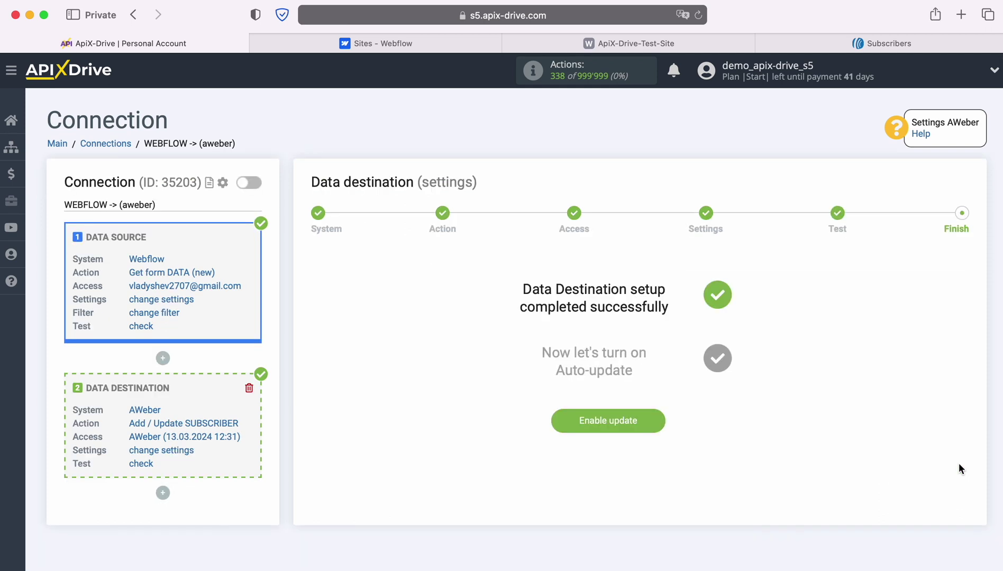
{"action": "left_click", "coordinate": [654, 421]}
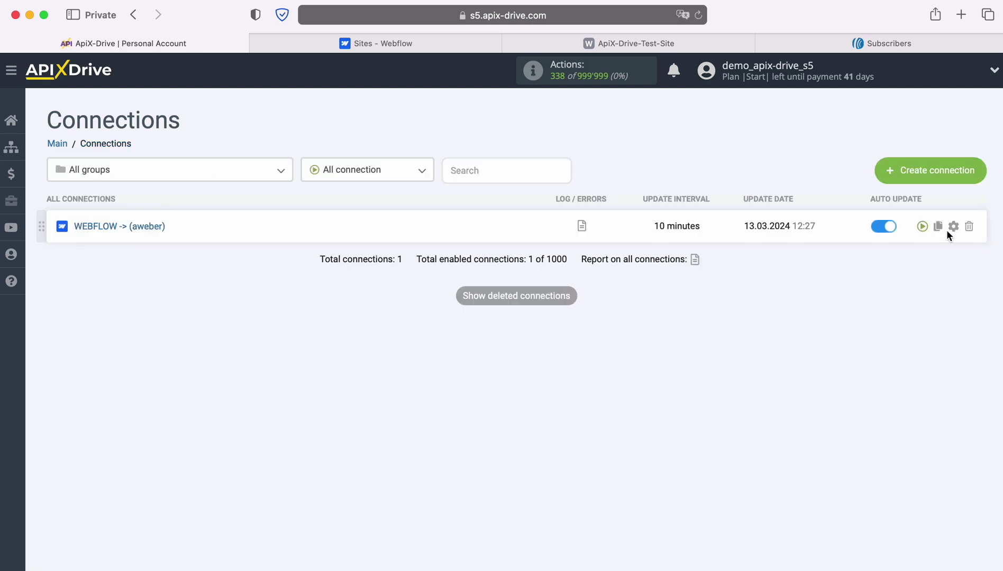
{"action": "left_click", "coordinate": [953, 227]}
{"action": "left_click", "coordinate": [544, 326]}
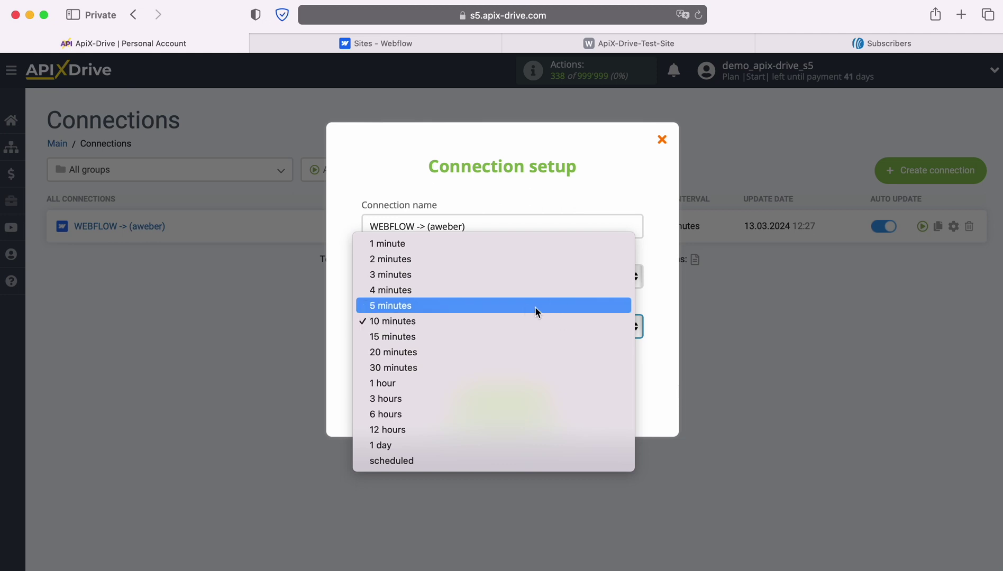
{"action": "left_click", "coordinate": [534, 306]}
{"action": "left_click", "coordinate": [550, 406]}
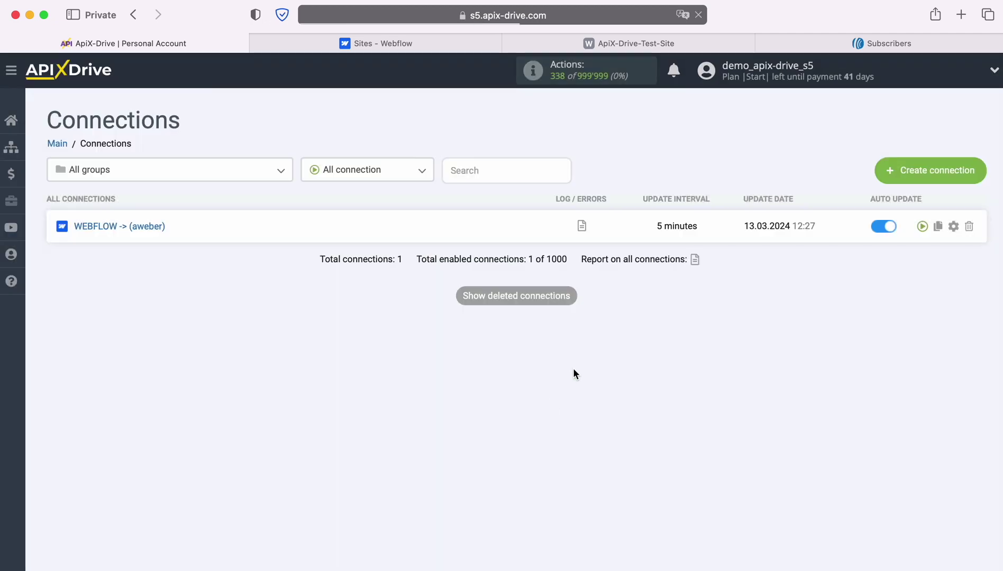